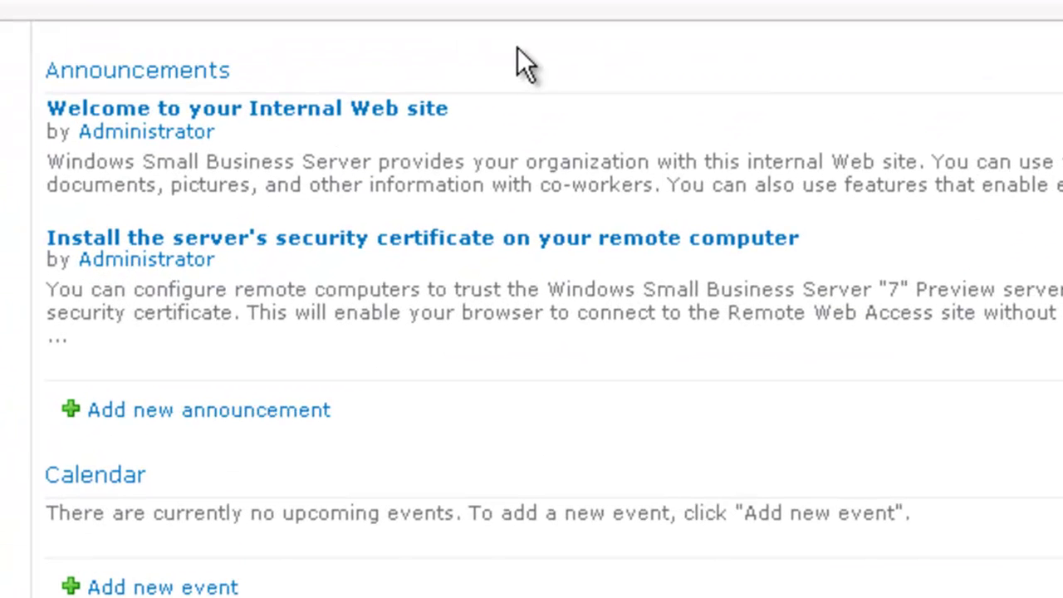
View the full Announcements list and return to the site's home page.
{"action": "left_click", "coordinate": [517, 49]}
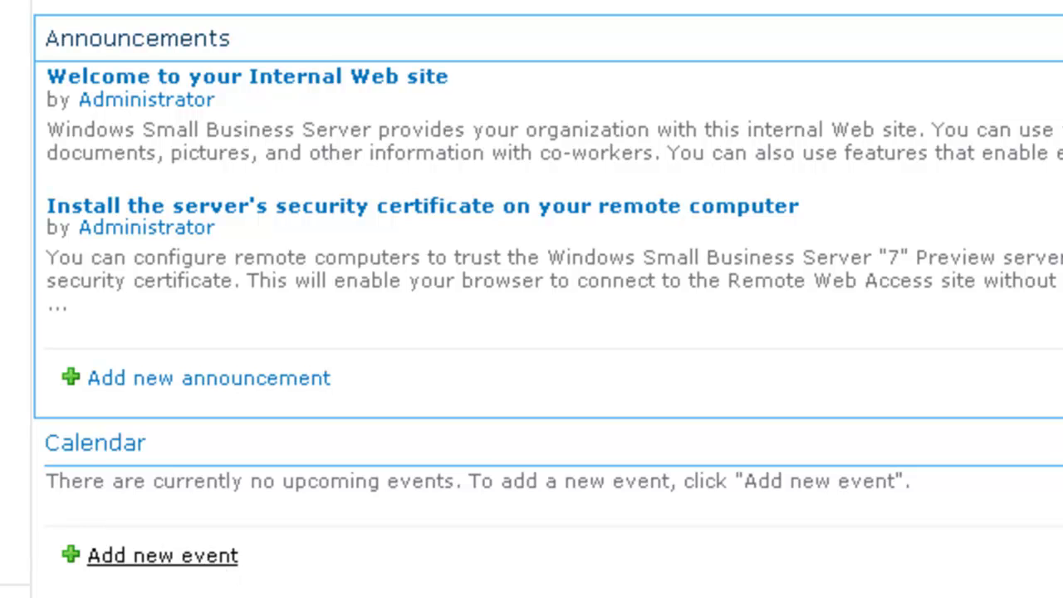
{"action": "left_click", "coordinate": [129, 41]}
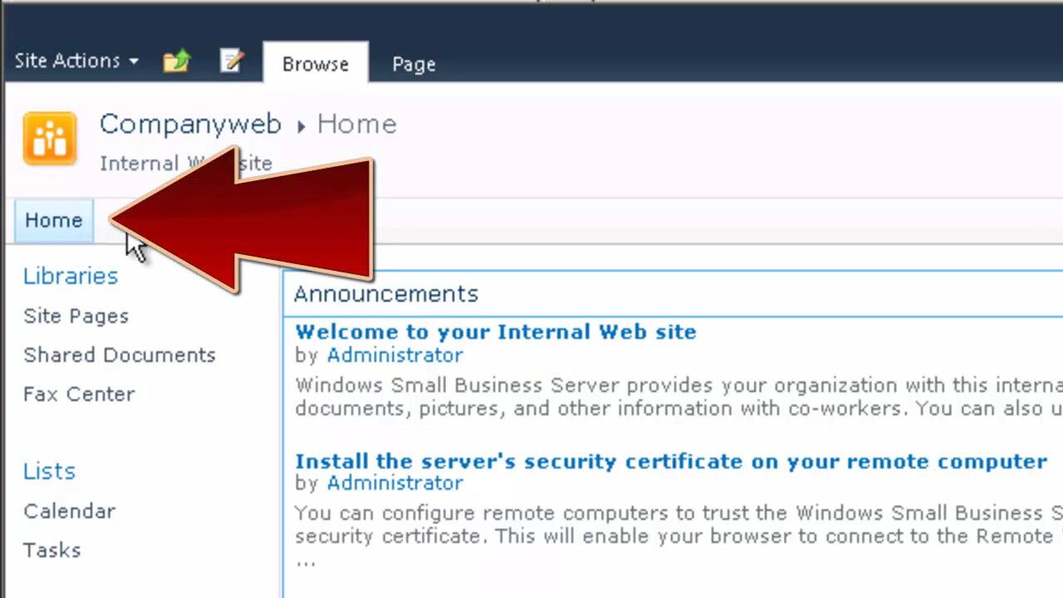
{"action": "left_click", "coordinate": [418, 297]}
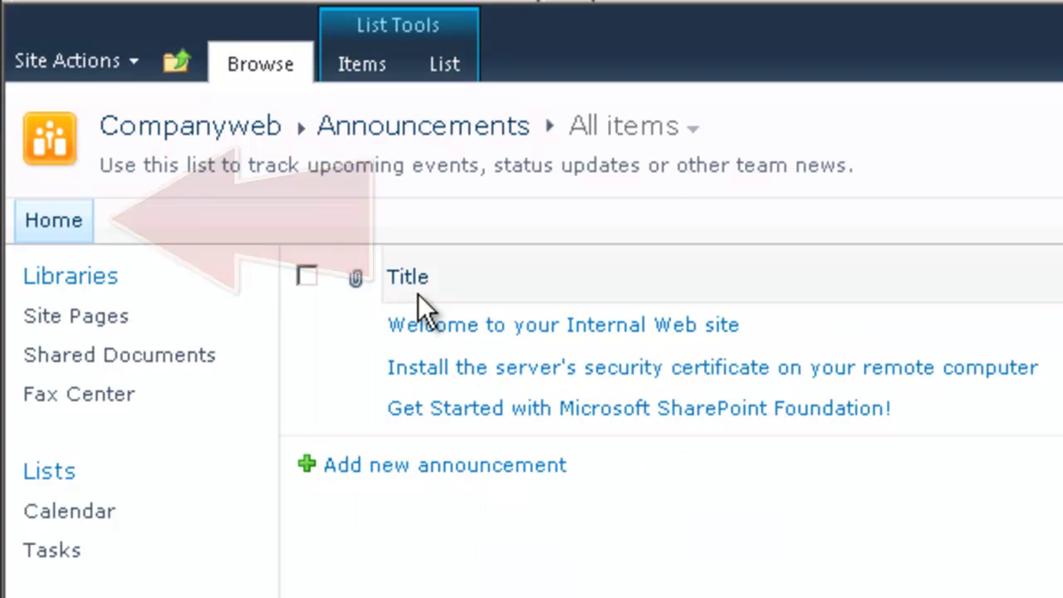
{"action": "left_click", "coordinate": [53, 223]}
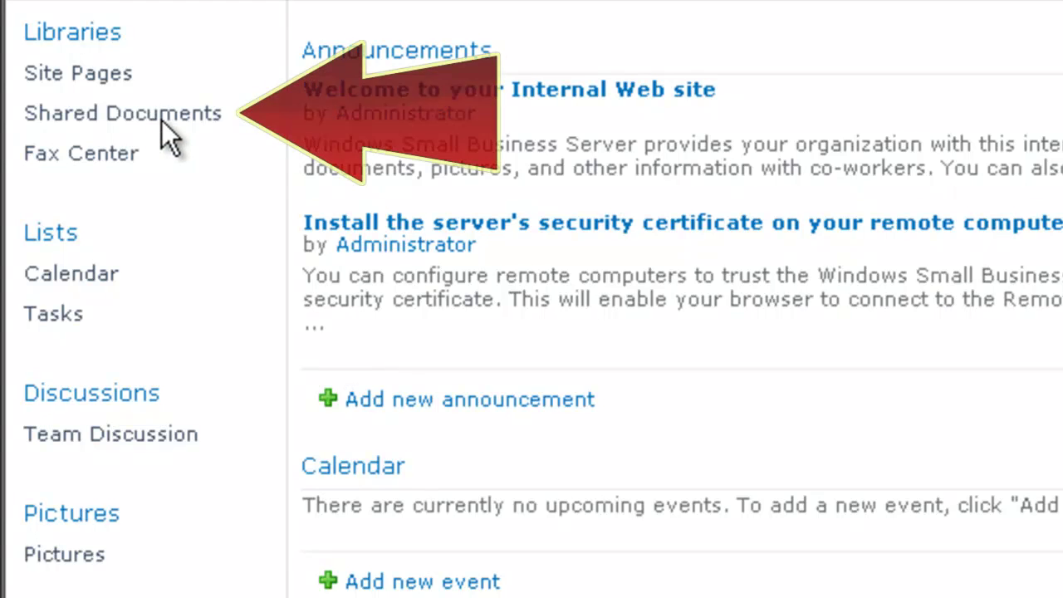
Open the Shared Documents library and upload Microsoft Online Security White Paper.doc with existing files overwritten.
{"action": "left_click", "coordinate": [163, 160]}
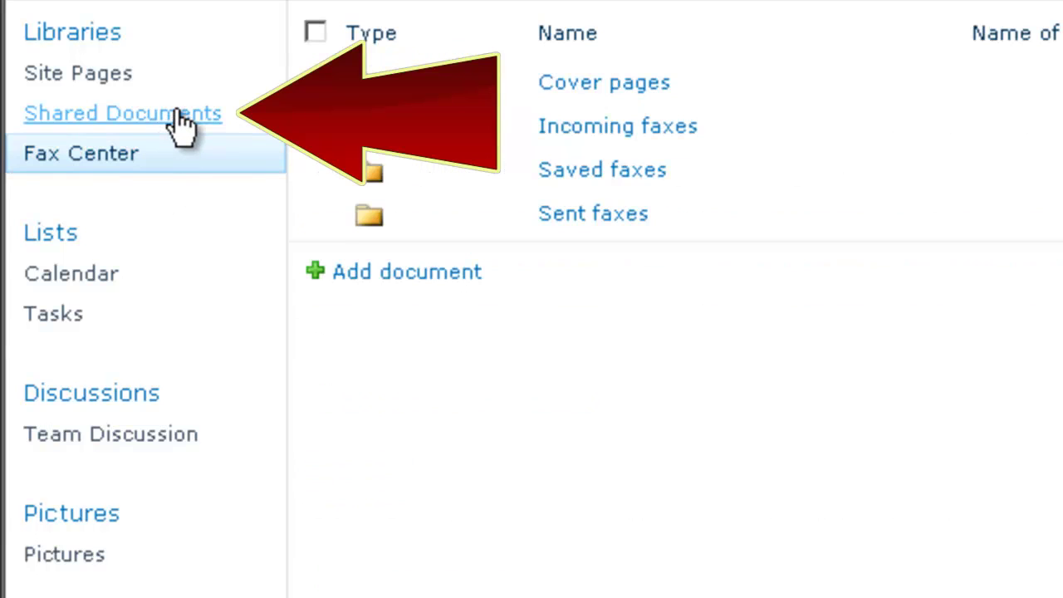
{"action": "left_click", "coordinate": [181, 124]}
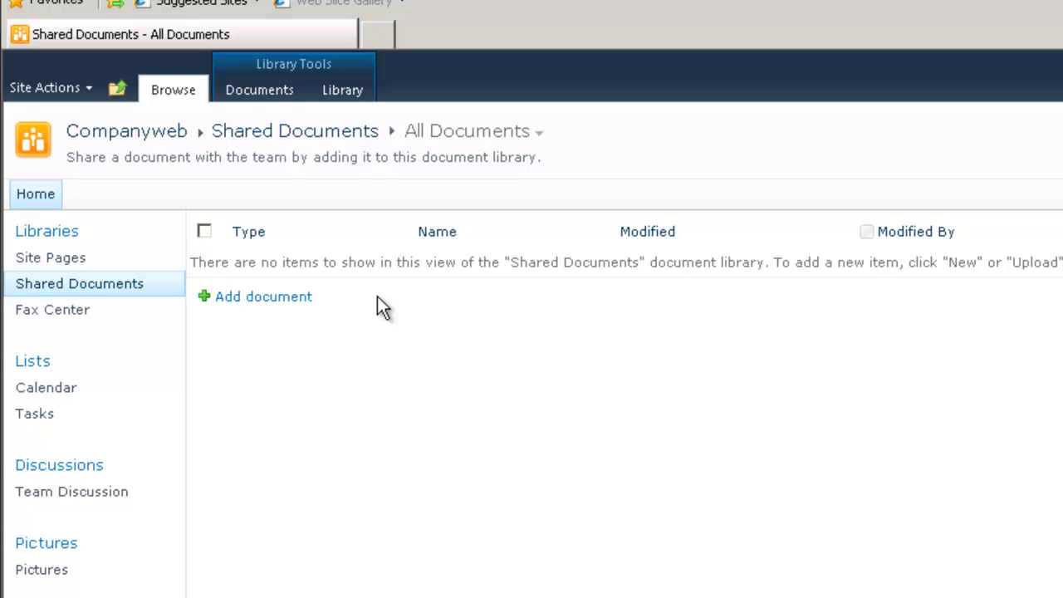
{"action": "left_click", "coordinate": [282, 300]}
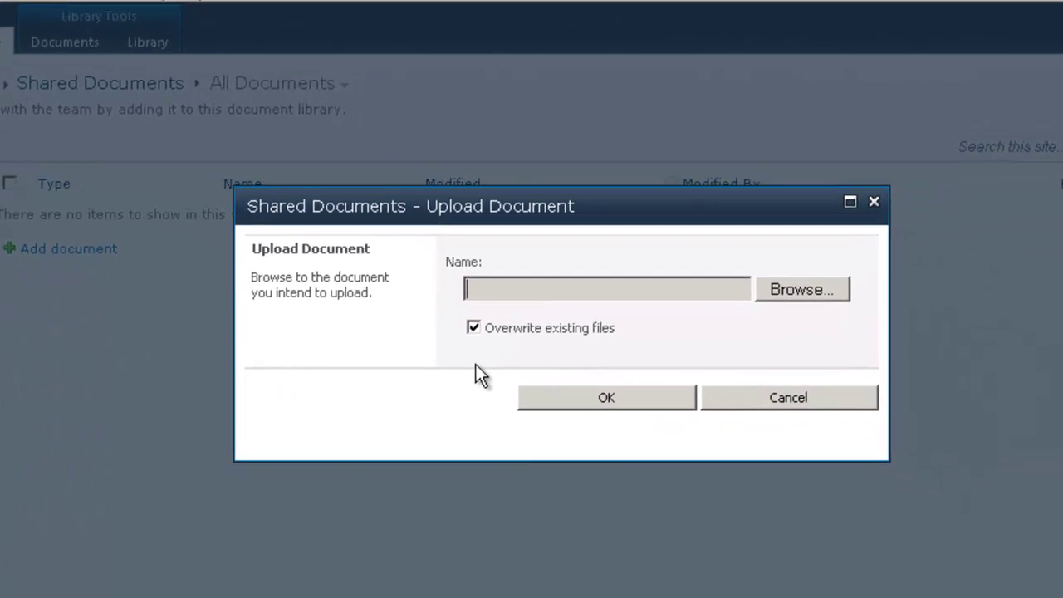
{"action": "left_click", "coordinate": [780, 287]}
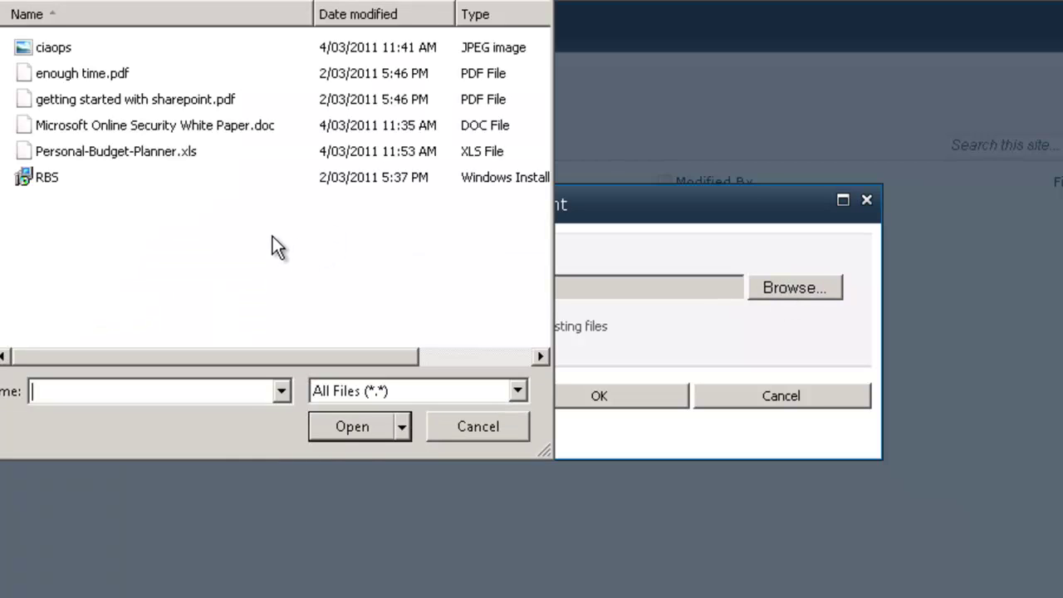
{"action": "left_click", "coordinate": [225, 126]}
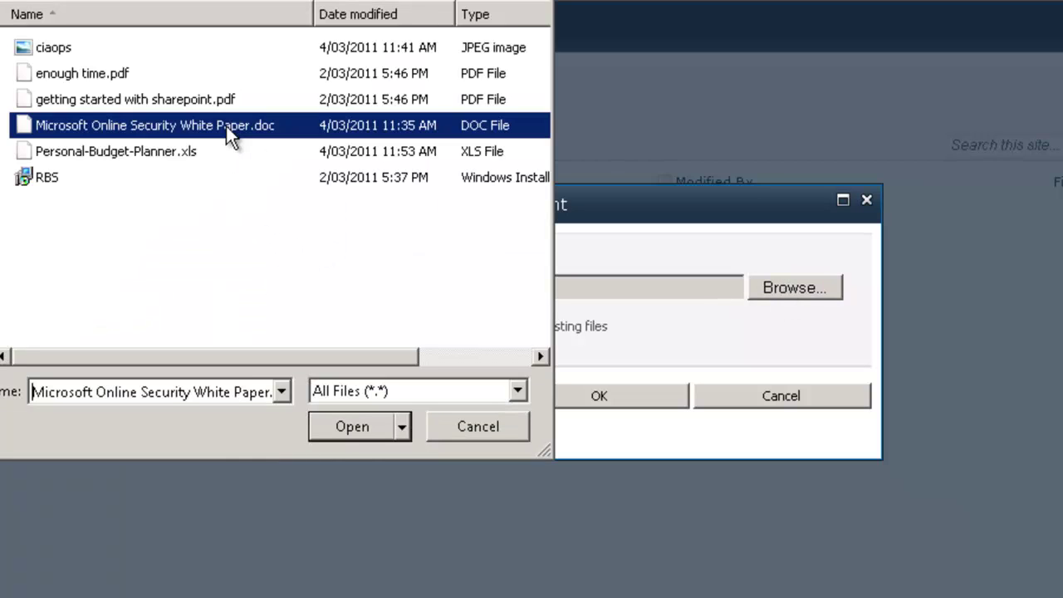
{"action": "left_click", "coordinate": [364, 426]}
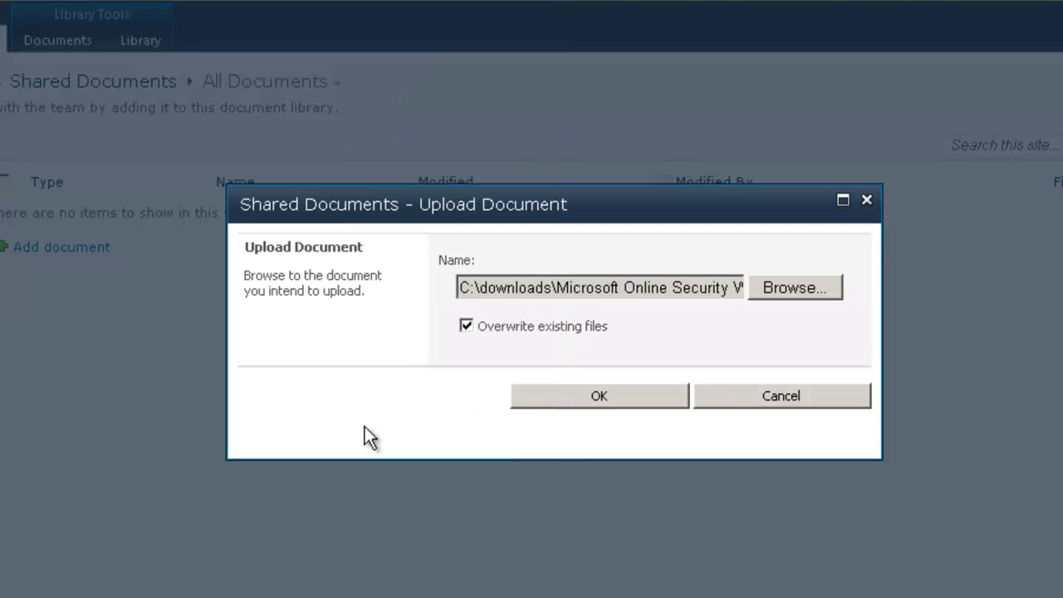
{"action": "left_click", "coordinate": [591, 397]}
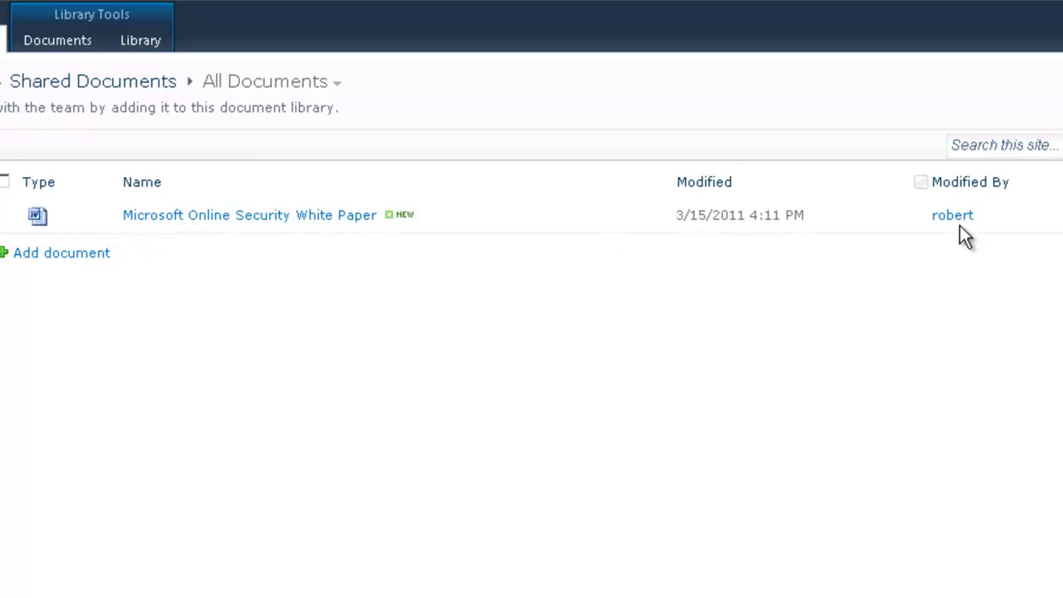
Upload Personal-Budget-Planner.xls to the Shared Documents library.
{"action": "left_click", "coordinate": [83, 256]}
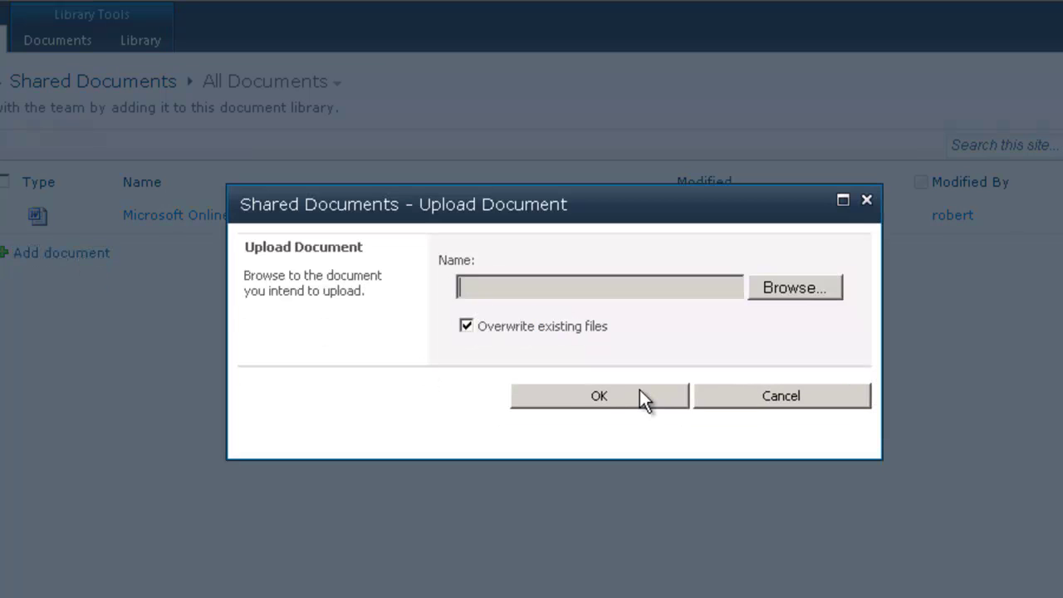
{"action": "left_click", "coordinate": [778, 283]}
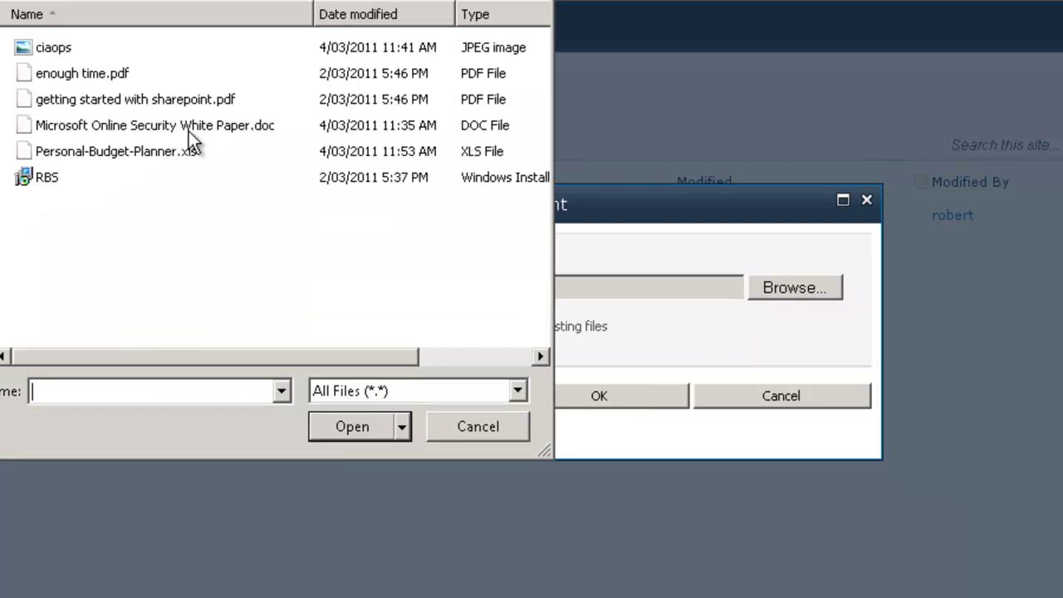
{"action": "left_click", "coordinate": [116, 151]}
{"action": "left_click", "coordinate": [343, 432]}
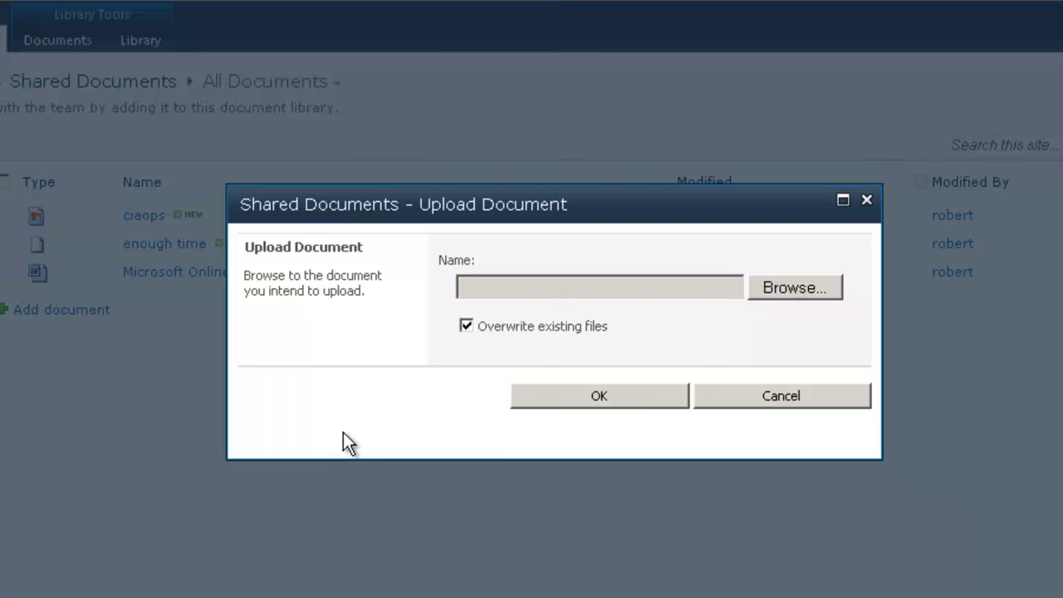
{"action": "left_click", "coordinate": [643, 396]}
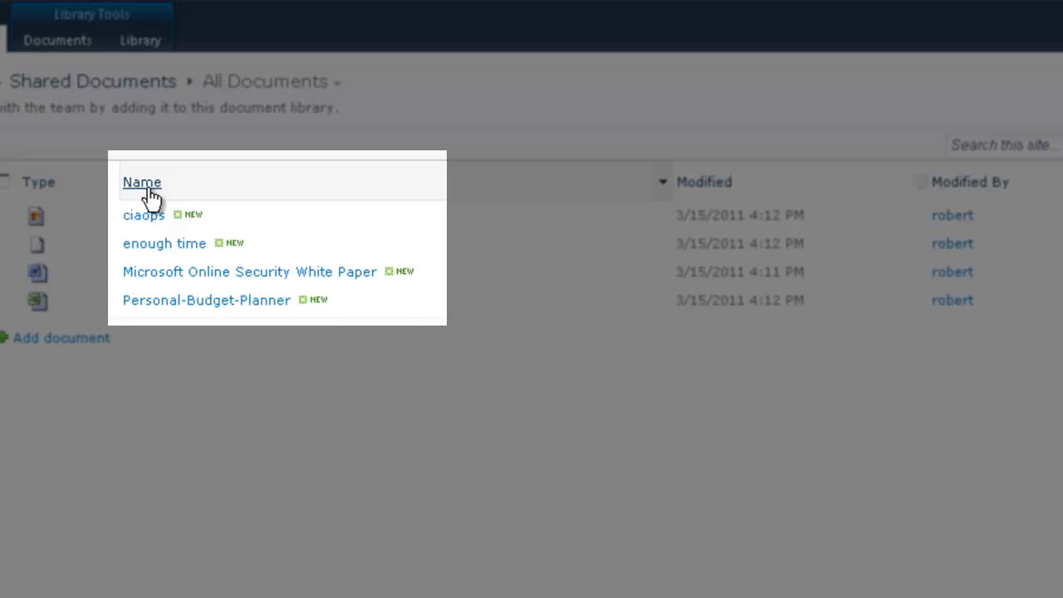
Sort the Shared Documents library by name in descending order.
{"action": "left_click", "coordinate": [148, 188]}
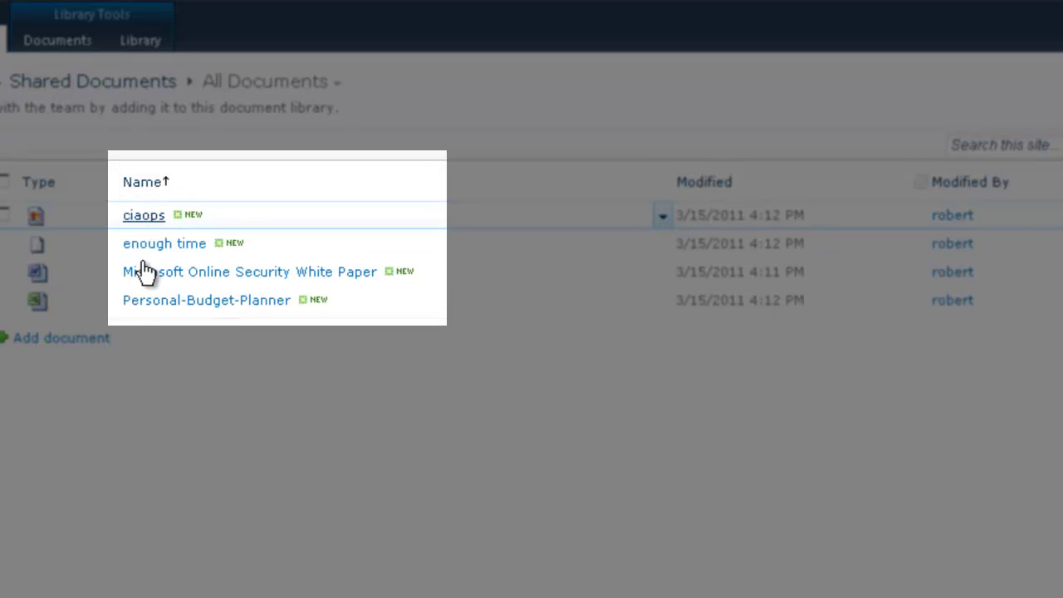
{"action": "left_click", "coordinate": [147, 187]}
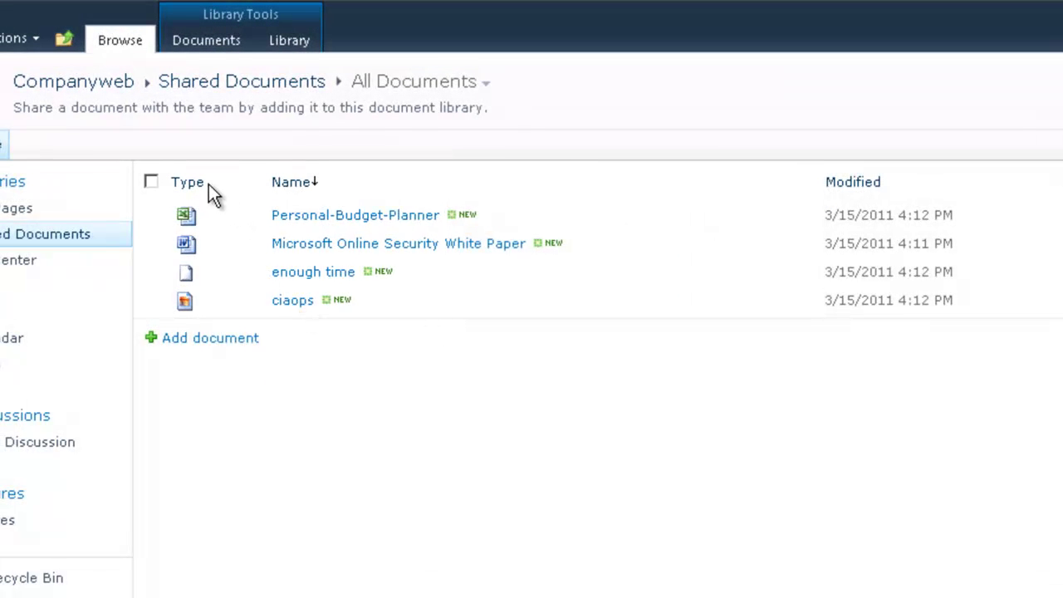
Filter the Shared Documents library to the doc file type and clear that filter again.
{"action": "left_click", "coordinate": [208, 184]}
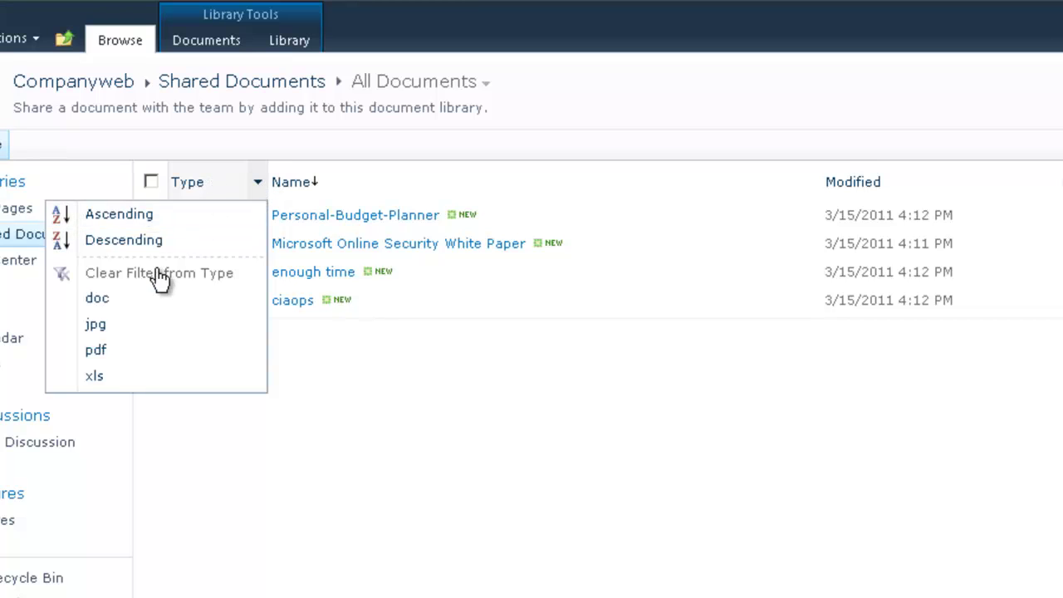
{"action": "left_click", "coordinate": [108, 308]}
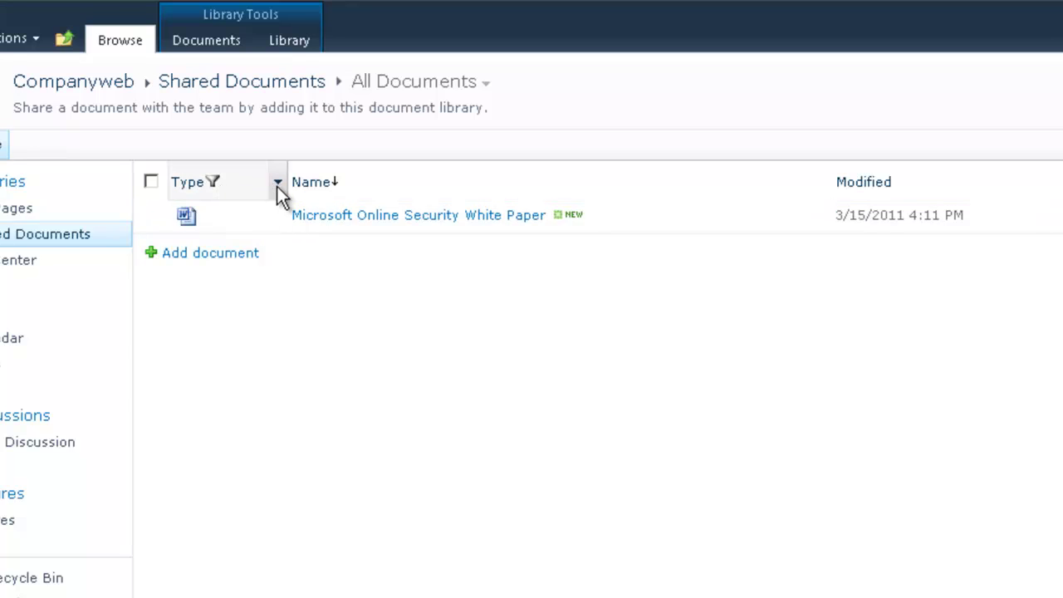
{"action": "left_click", "coordinate": [277, 183]}
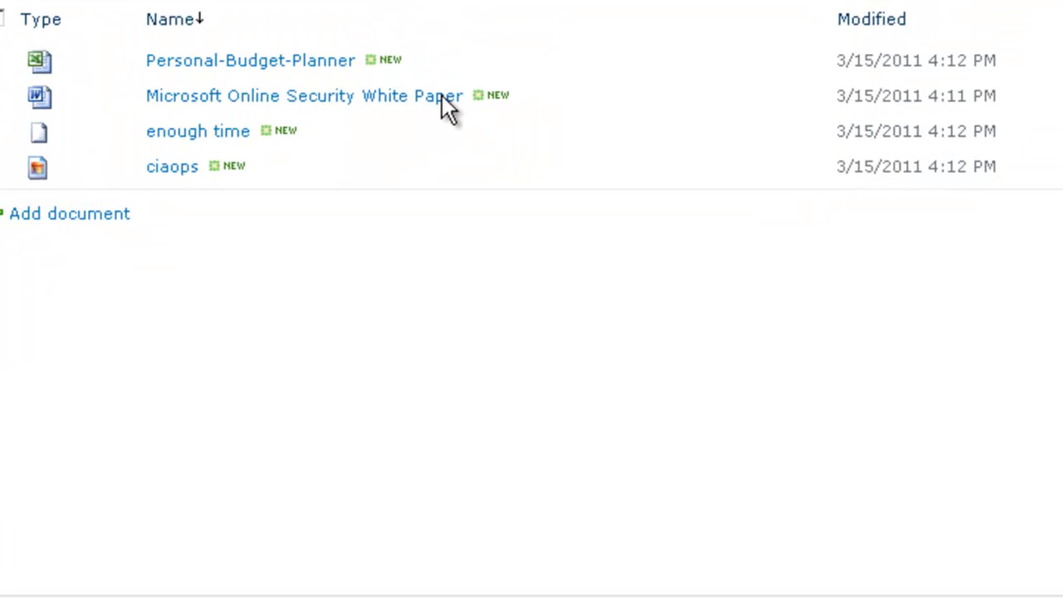
Check out the Microsoft Online Security White Paper document.
{"action": "left_click", "coordinate": [561, 97]}
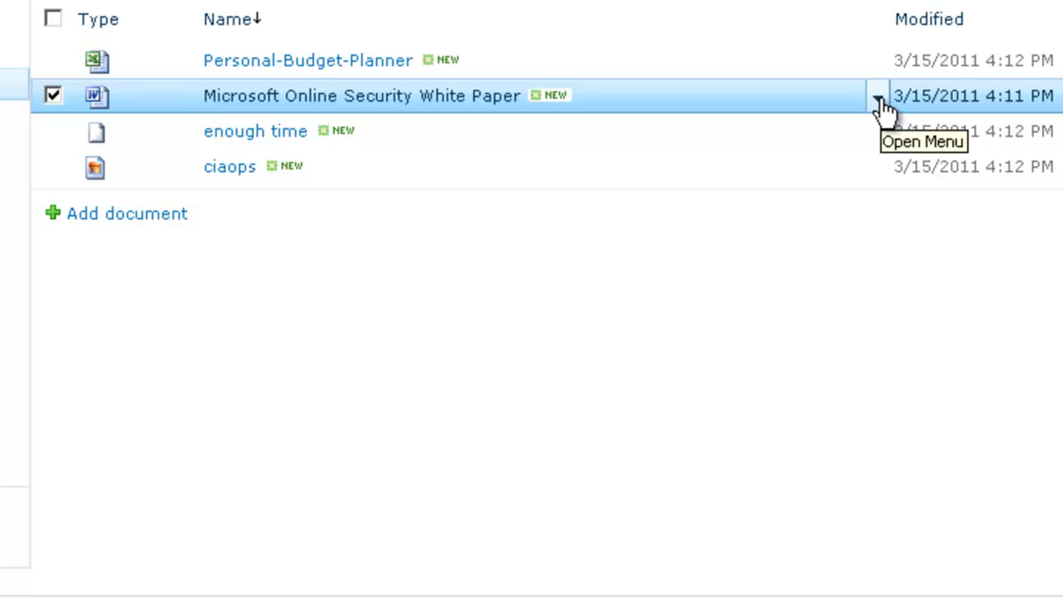
{"action": "left_click", "coordinate": [878, 100]}
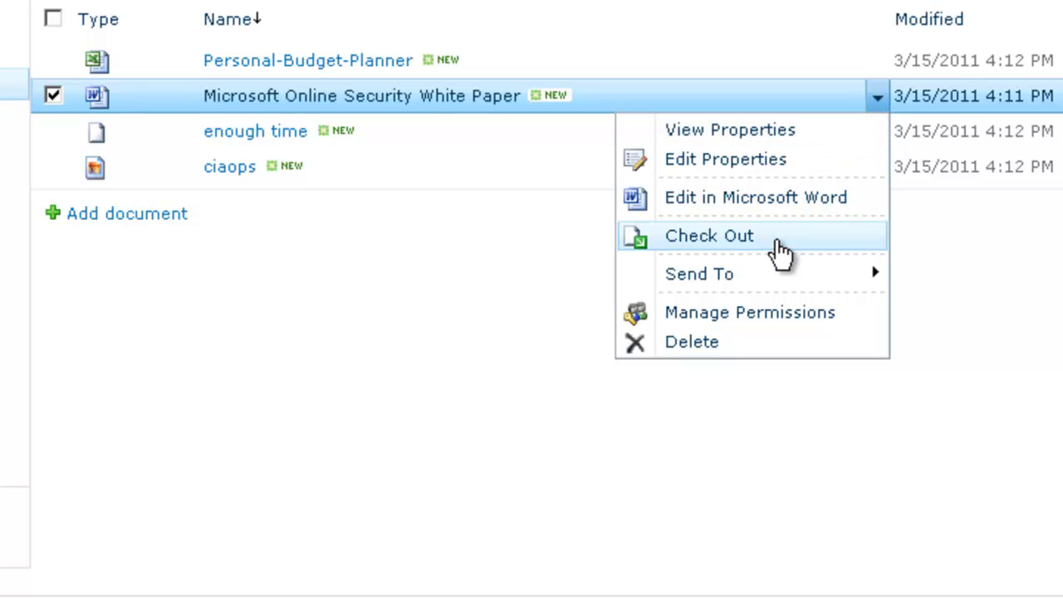
{"action": "left_click", "coordinate": [779, 245]}
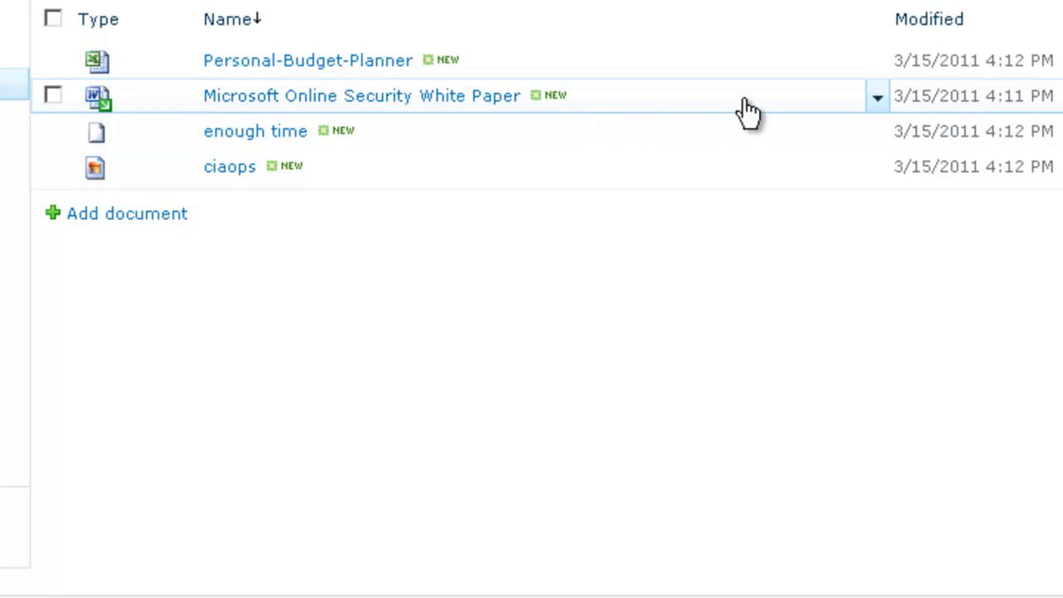
Check in the Microsoft Online Security White Paper without retaining the check-out or entering a comment.
{"action": "left_click", "coordinate": [877, 99]}
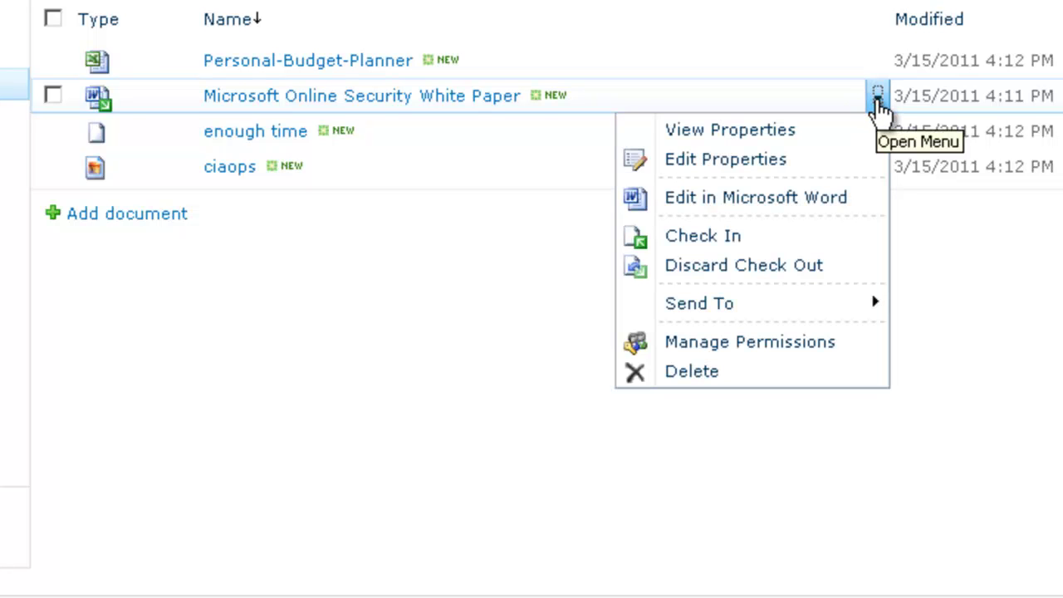
{"action": "left_click", "coordinate": [760, 234]}
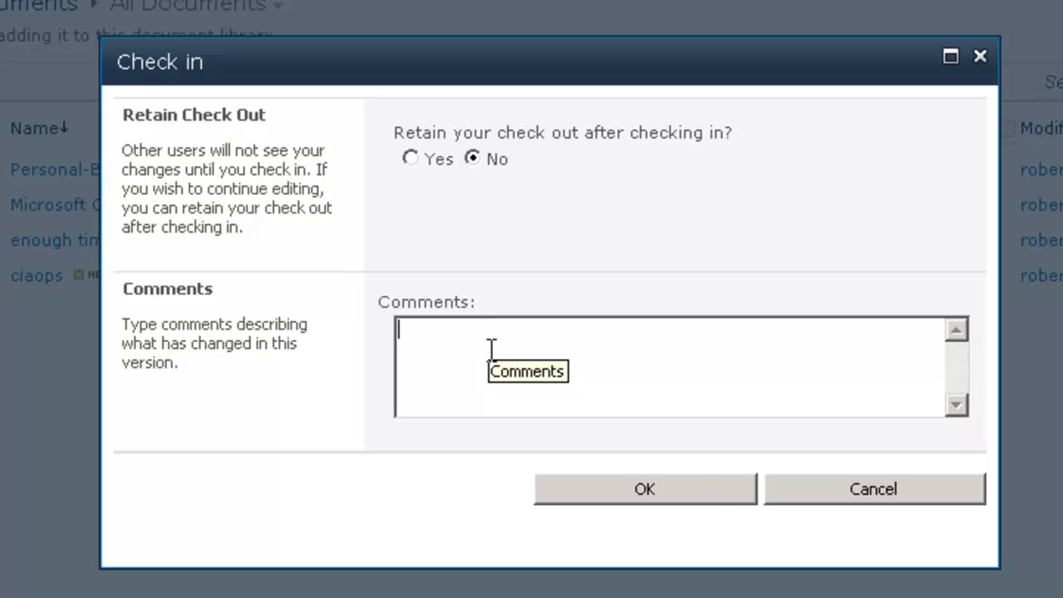
{"action": "left_click", "coordinate": [691, 488]}
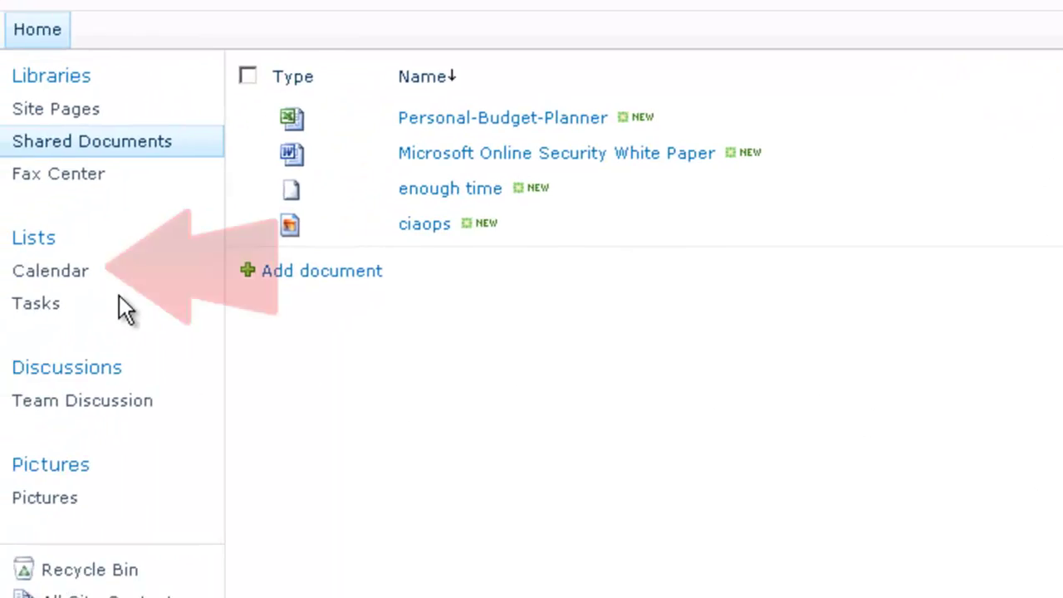
Open the Calendar list and view it by day, by week and by month.
{"action": "left_click", "coordinate": [74, 274]}
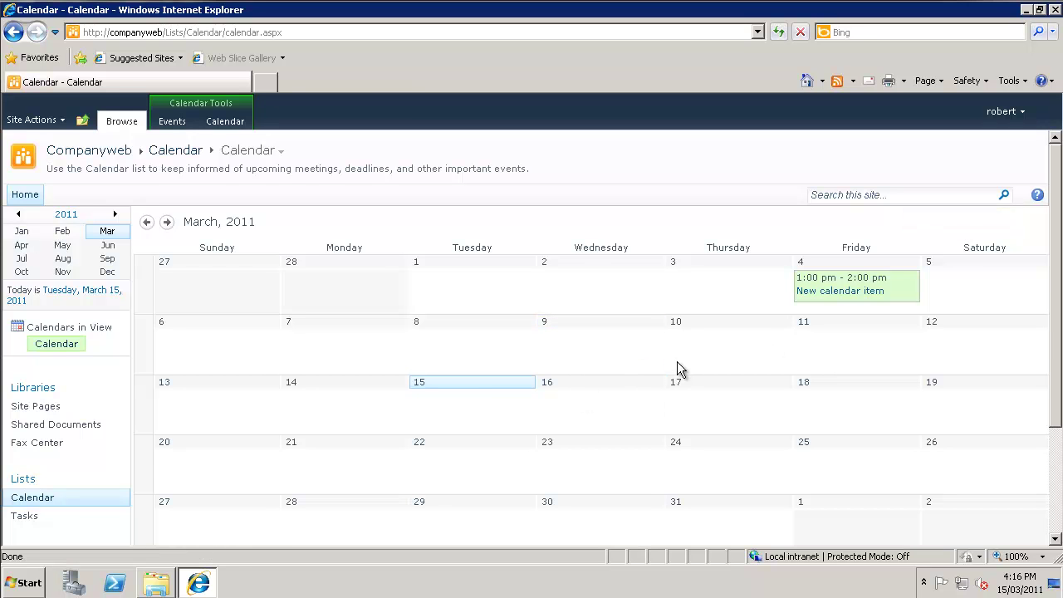
{"action": "mouse_move", "coordinate": [678, 368]}
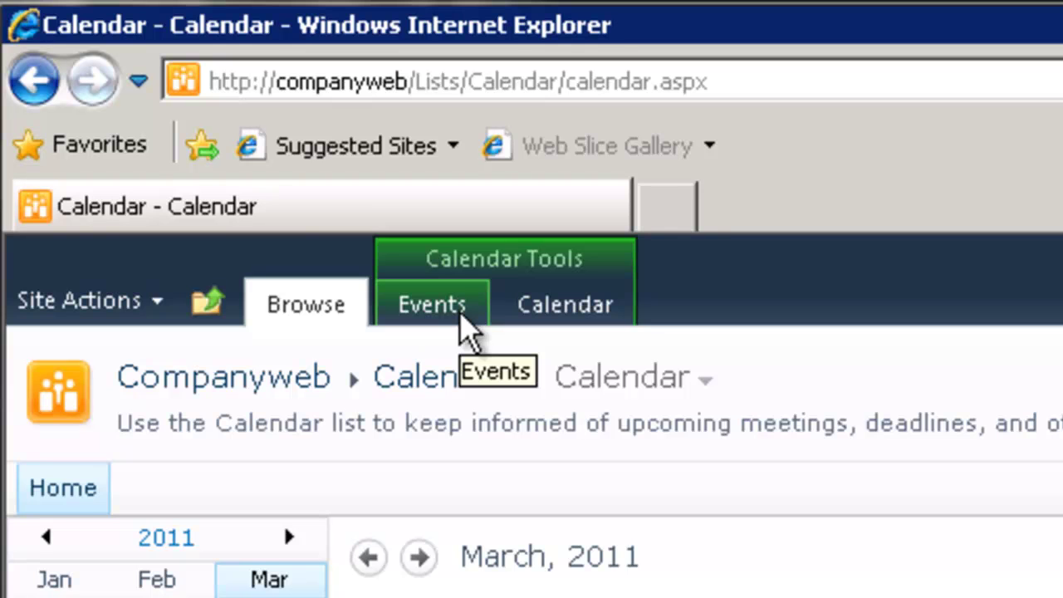
{"action": "left_click", "coordinate": [464, 324]}
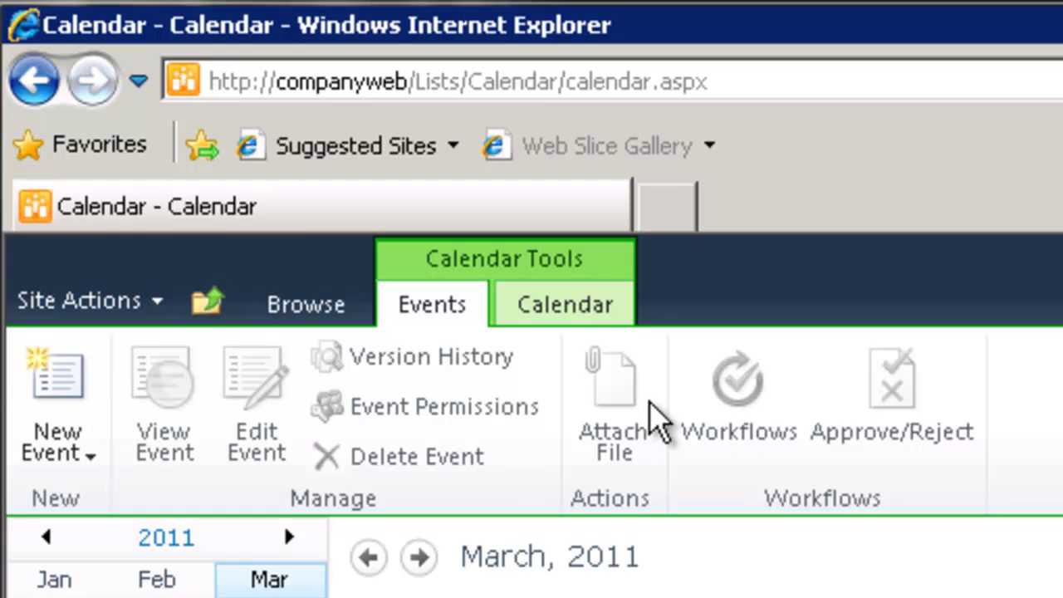
{"action": "left_click", "coordinate": [587, 315]}
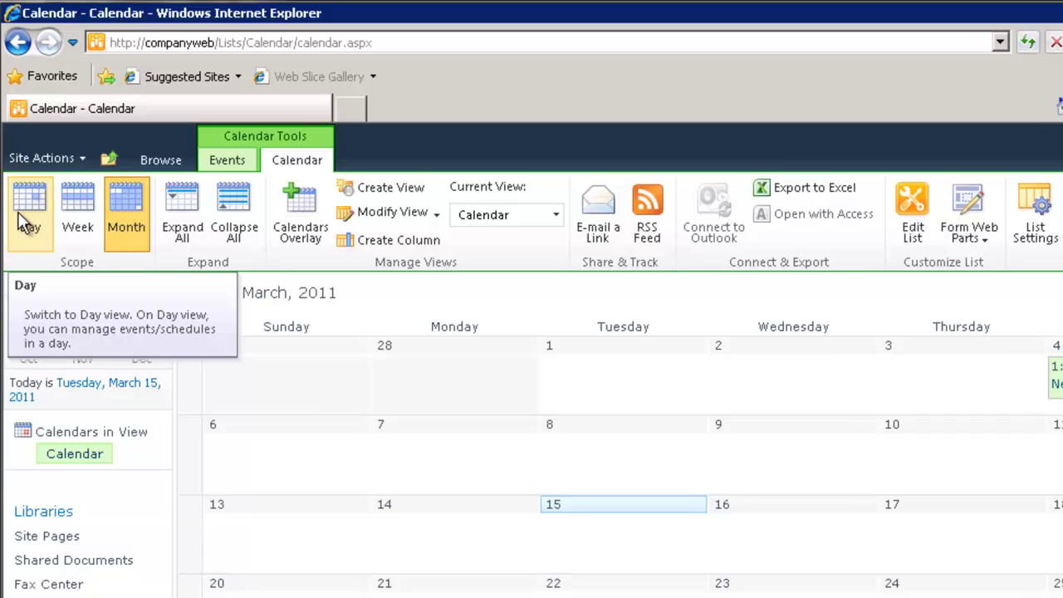
{"action": "left_click", "coordinate": [34, 370]}
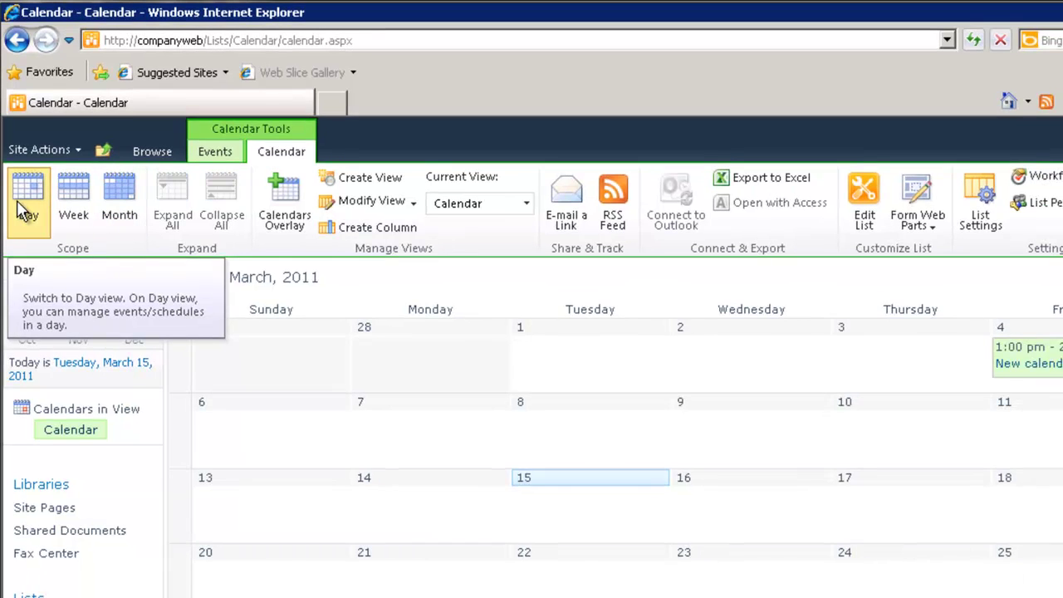
{"action": "left_click", "coordinate": [74, 206]}
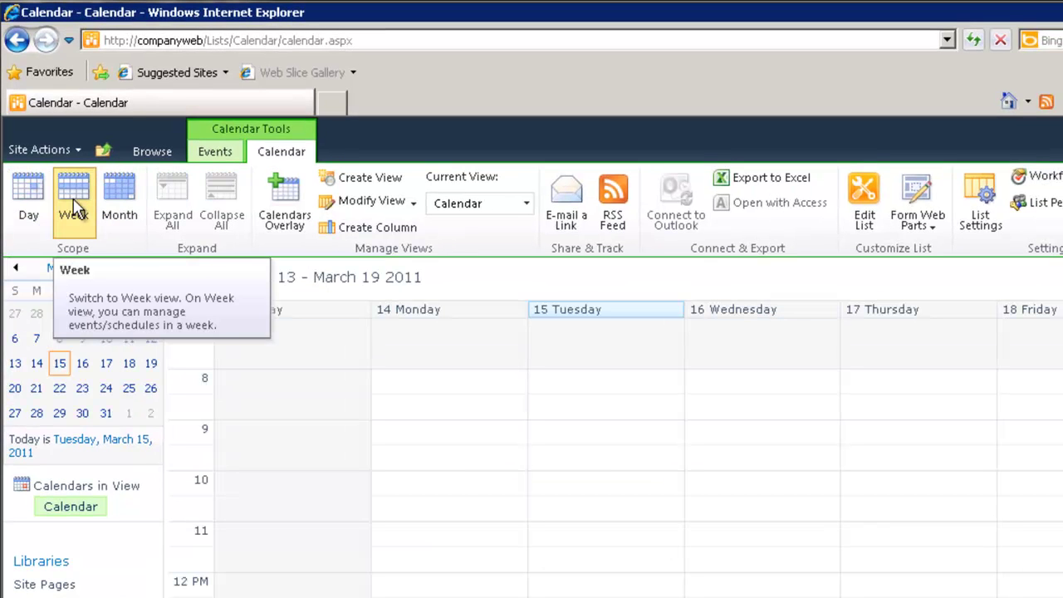
{"action": "left_click", "coordinate": [123, 208]}
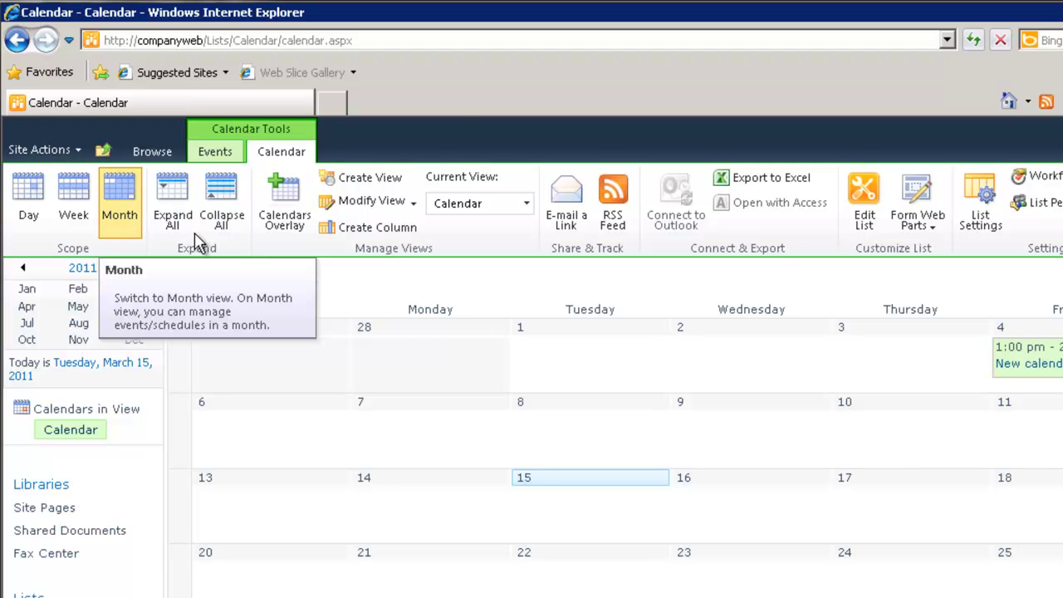
Add a calendar event titled "New calendar" with location "somewhere" on 3/15/2011 from 5 PM to 6 PM, and view its details.
{"action": "left_click", "coordinate": [215, 155]}
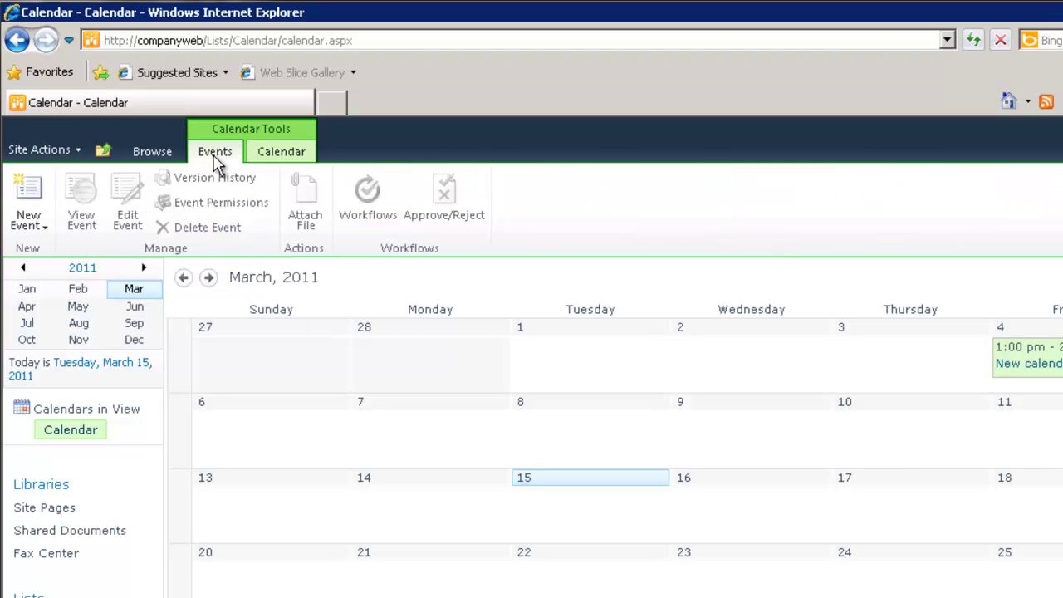
{"action": "left_click", "coordinate": [31, 198]}
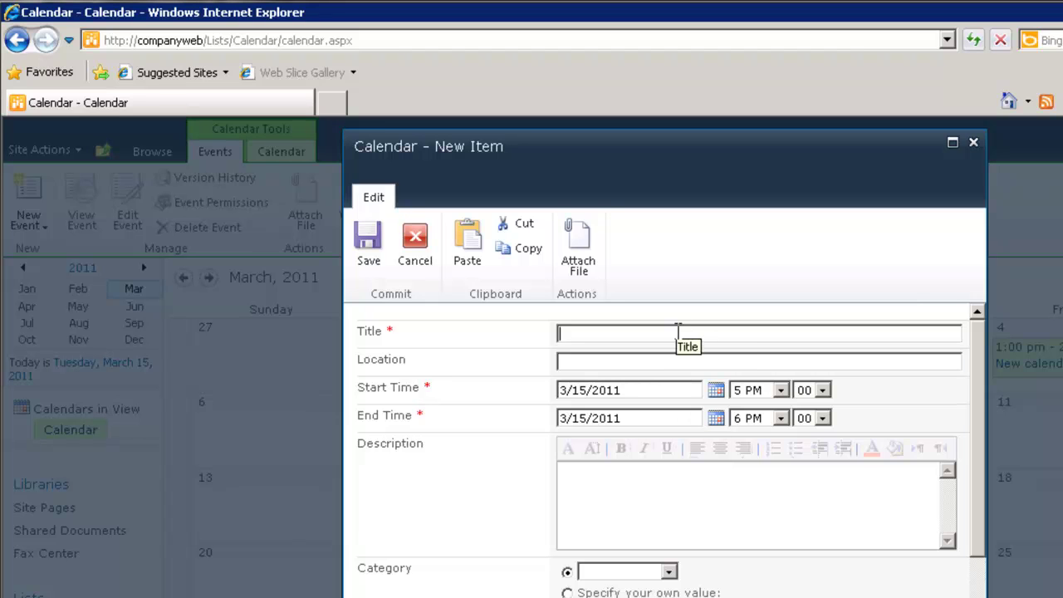
{"action": "type", "text": "New calendar"}
{"action": "key", "text": "Tab"}
{"action": "type", "text": "somewhe"}
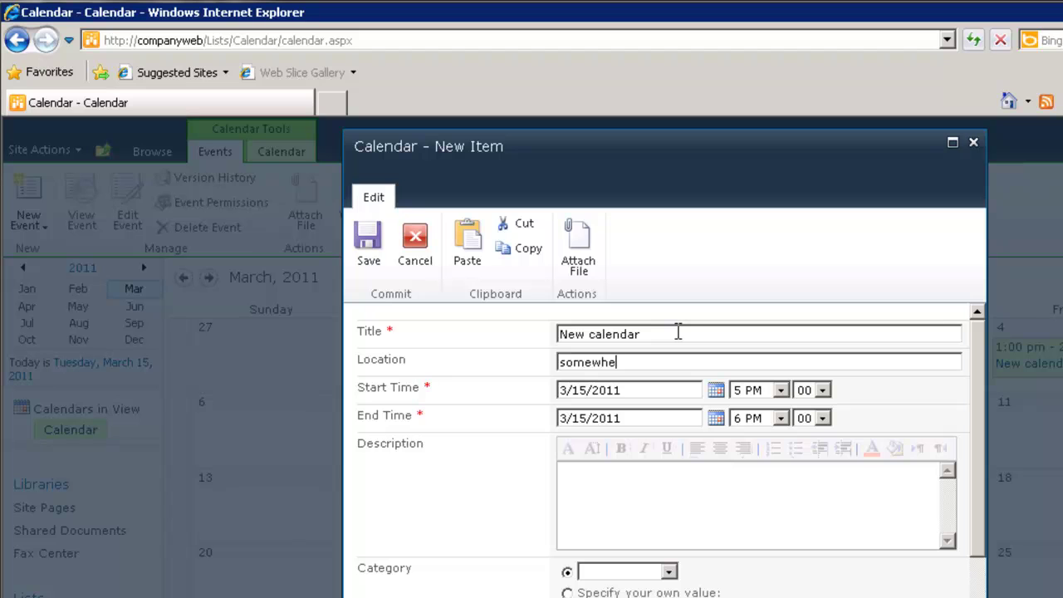
{"action": "type", "text": "re"}
{"action": "left_click", "coordinate": [368, 257]}
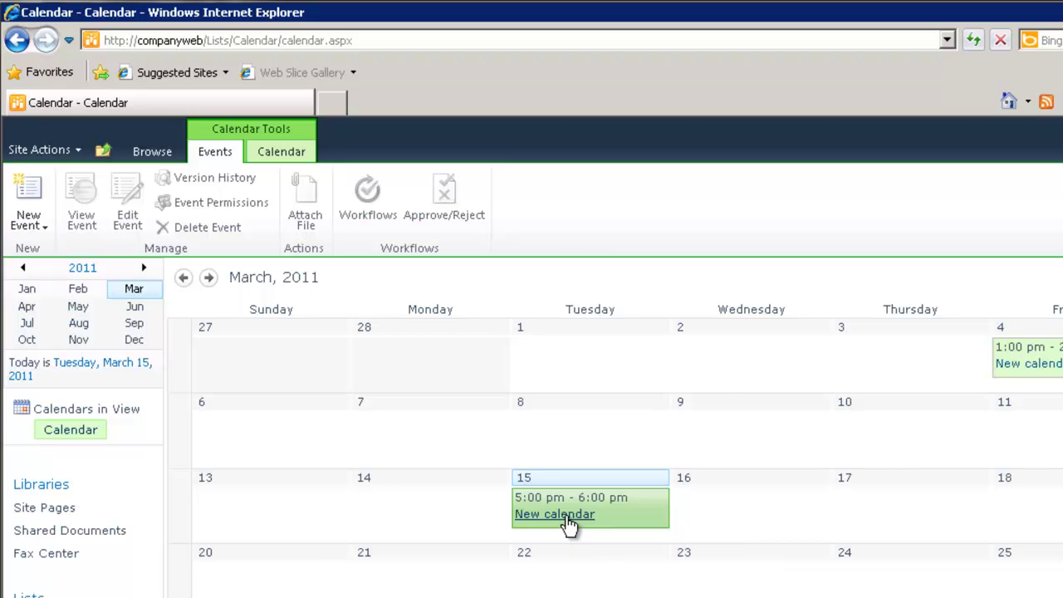
{"action": "left_click", "coordinate": [567, 516]}
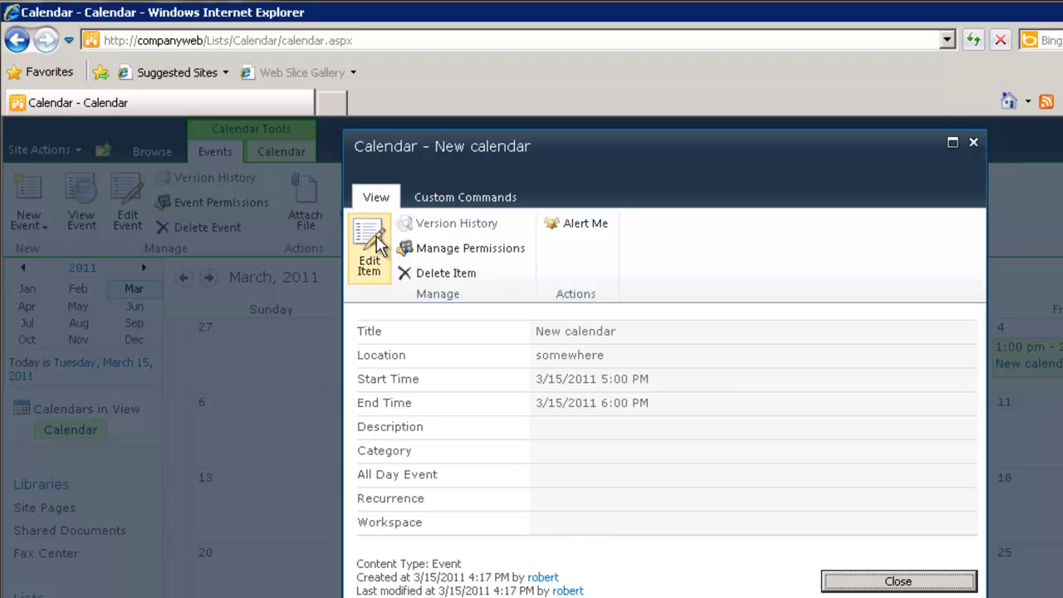
{"action": "left_click", "coordinate": [855, 583]}
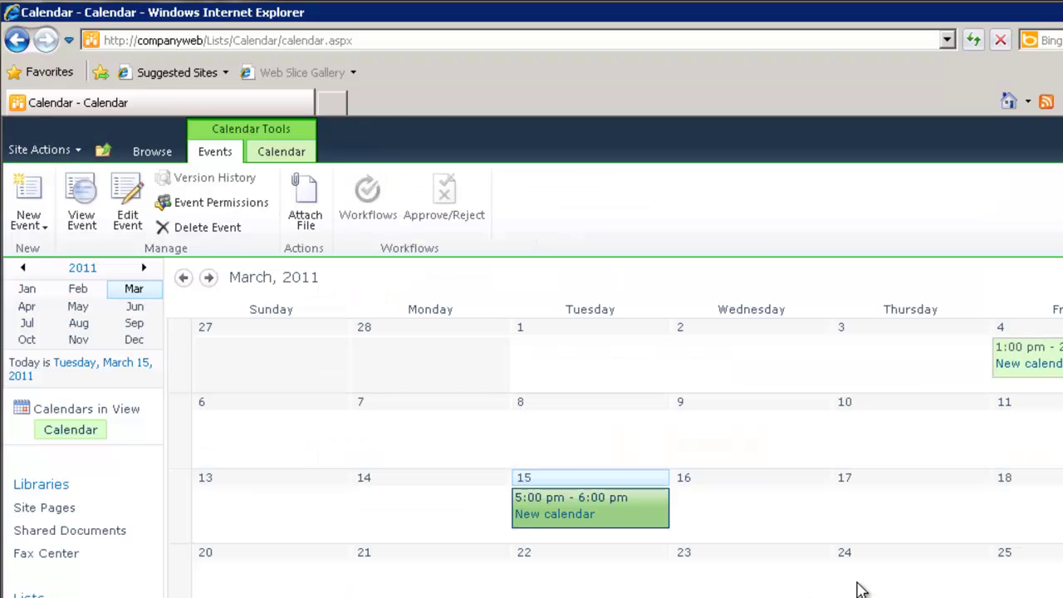
Show the calendar list in the All Events view and return it to the Calendar view.
{"action": "left_click", "coordinate": [154, 153]}
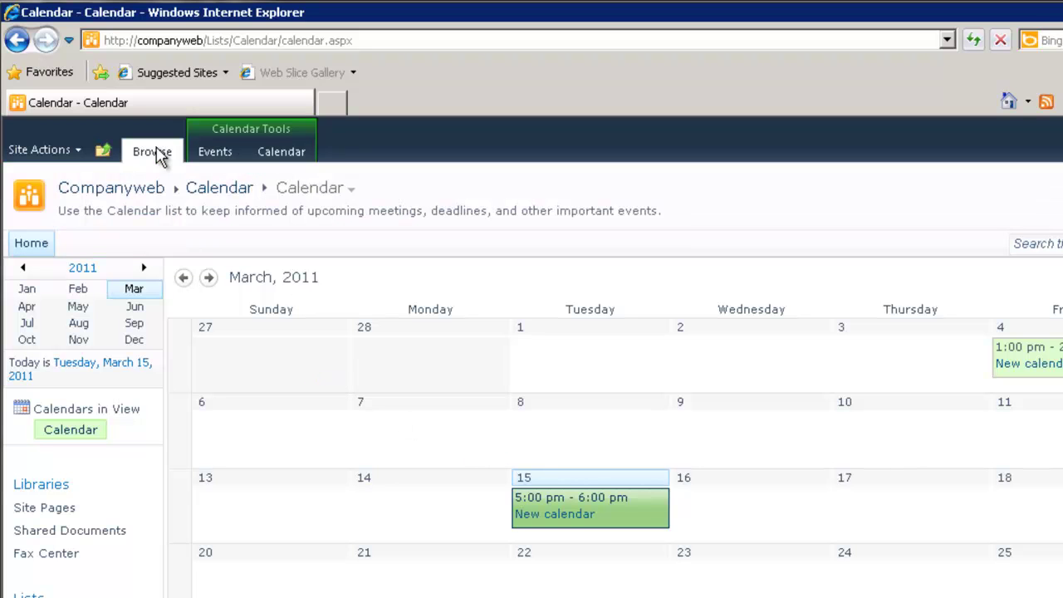
{"action": "left_click", "coordinate": [351, 190]}
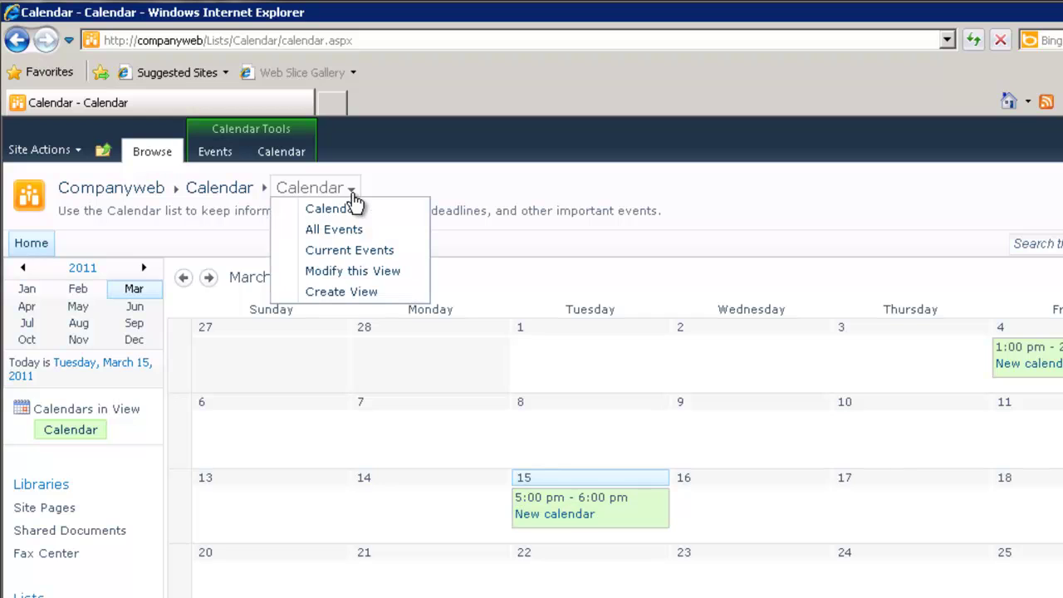
{"action": "left_click", "coordinate": [383, 238]}
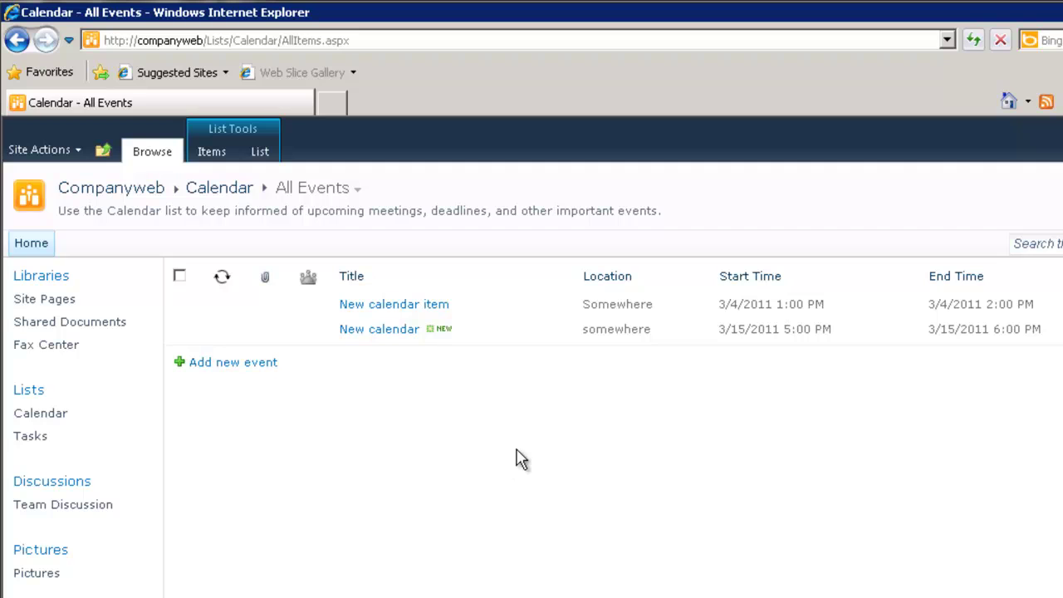
{"action": "left_click", "coordinate": [357, 196]}
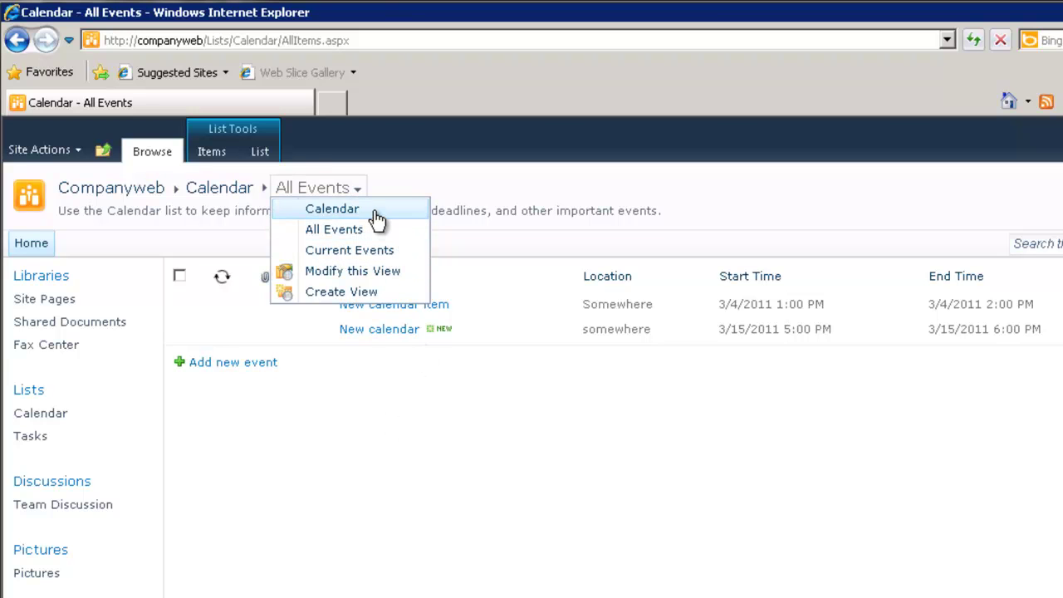
{"action": "left_click", "coordinate": [374, 212]}
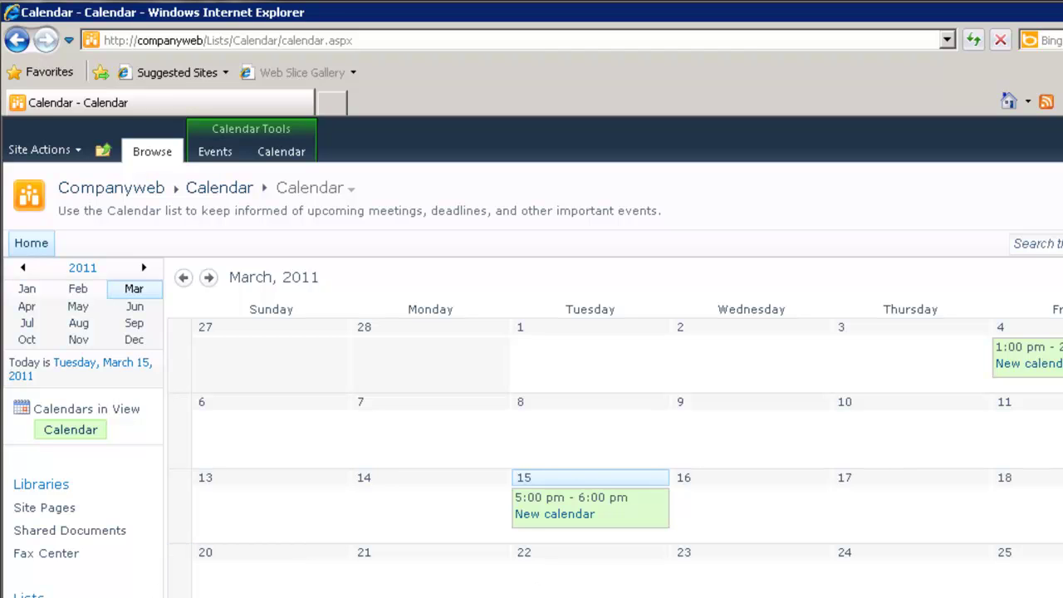
Open the Tasks list and start a new task titled "Newer task to be done".
{"action": "scroll", "coordinate": [532, 374], "scroll_direction": "down", "scroll_amount": 3}
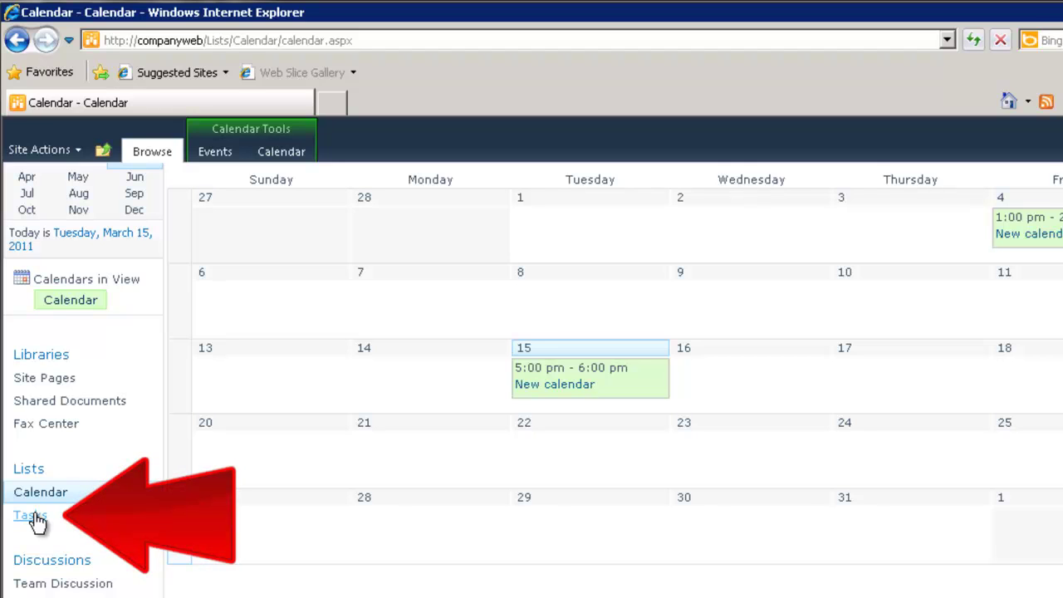
{"action": "left_click", "coordinate": [31, 516]}
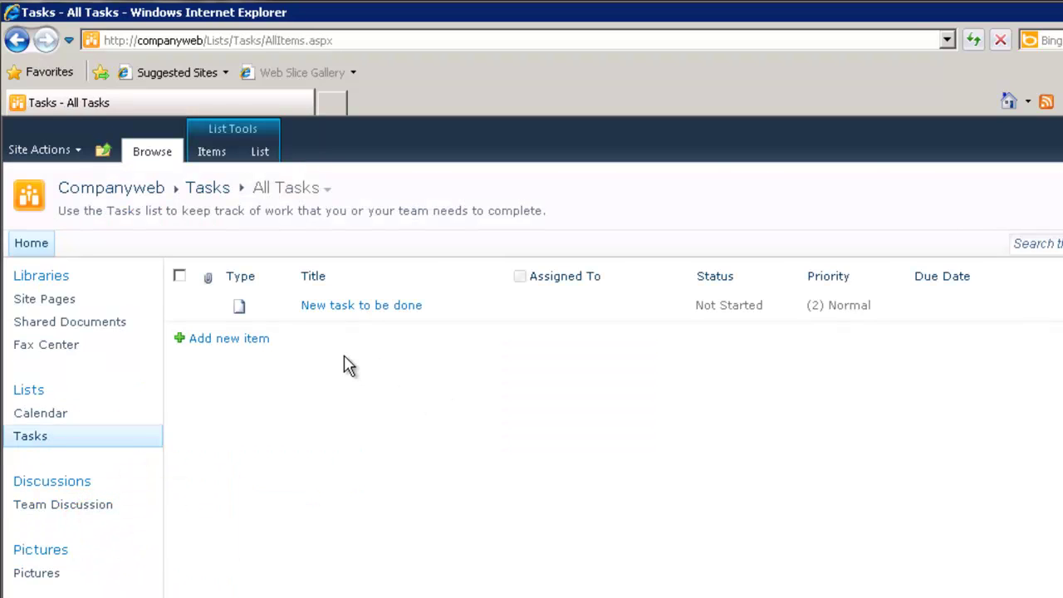
{"action": "left_click", "coordinate": [254, 340]}
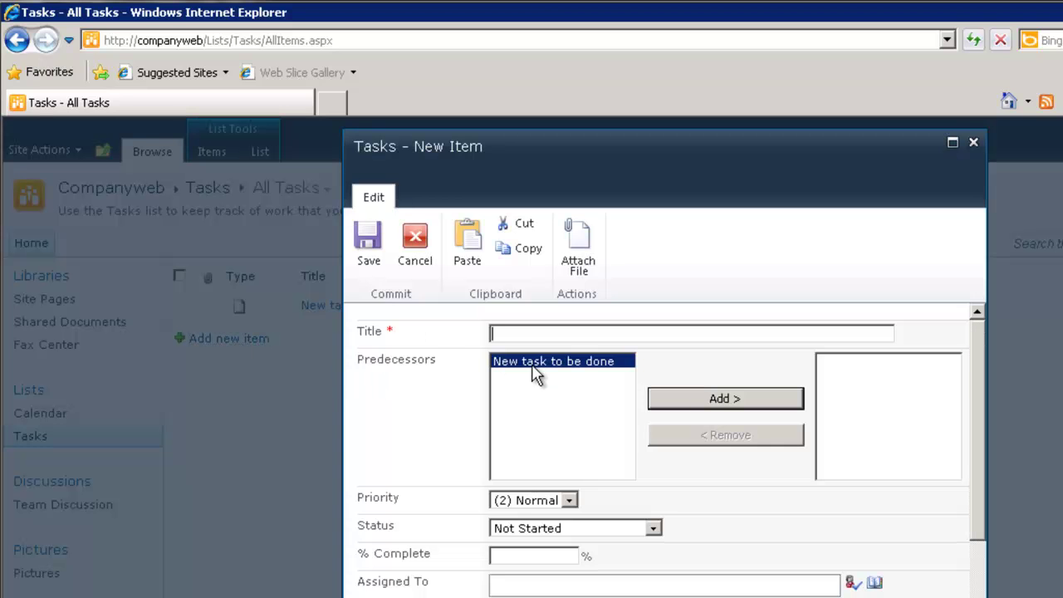
{"action": "type", "text": "Neww"}
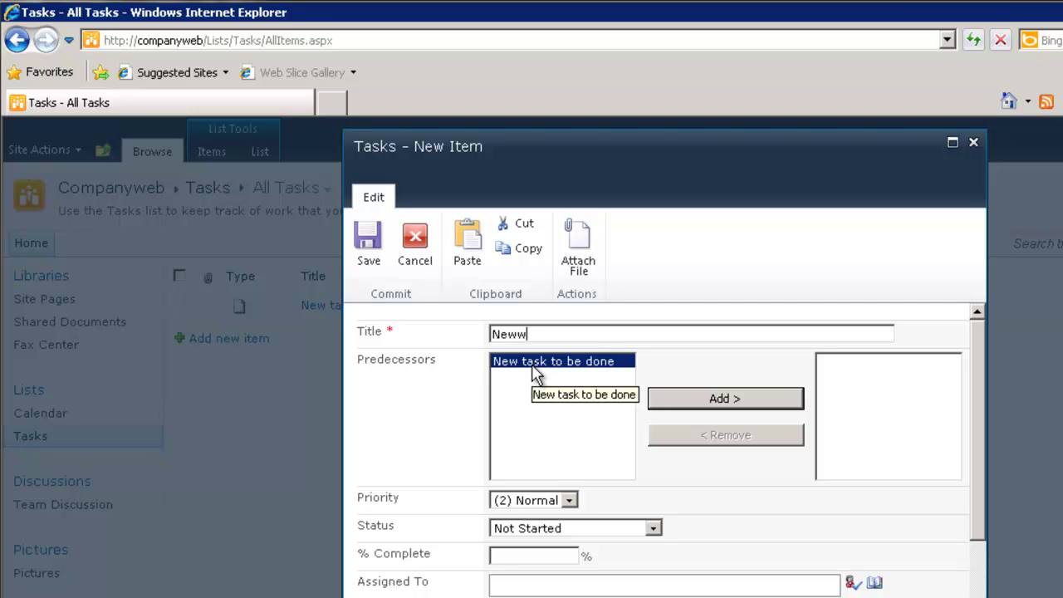
{"action": "key", "text": "BackSpace"}
{"action": "type", "text": "er task to be d"}
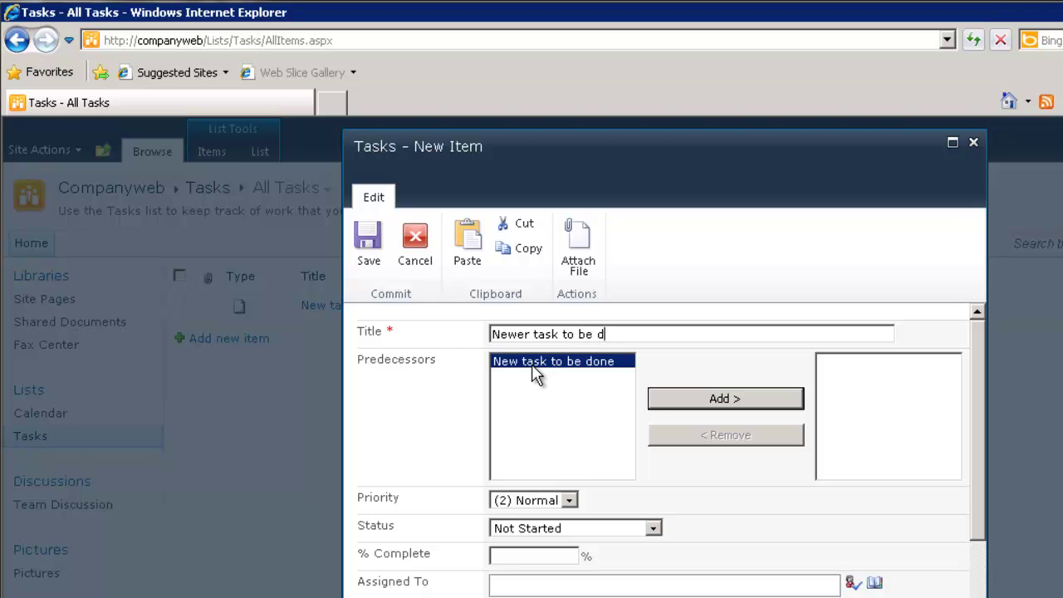
{"action": "type", "text": "one"}
Set the new task's status to In Progress and its completion to 10%, and save the task.
{"action": "left_click", "coordinate": [606, 528]}
{"action": "left_click", "coordinate": [588, 557]}
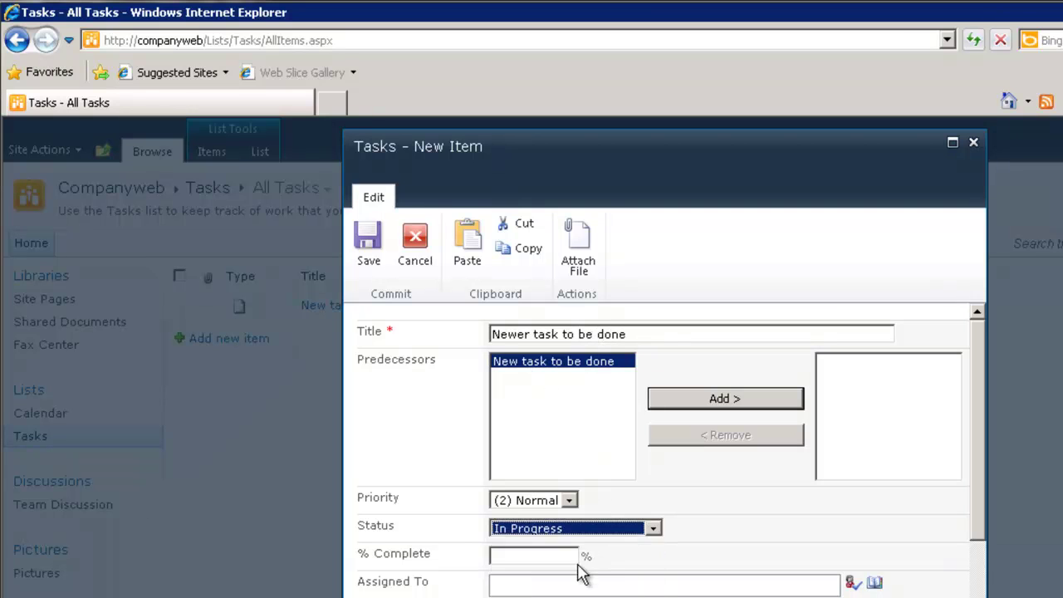
{"action": "left_click", "coordinate": [572, 556]}
{"action": "type", "text": "10"}
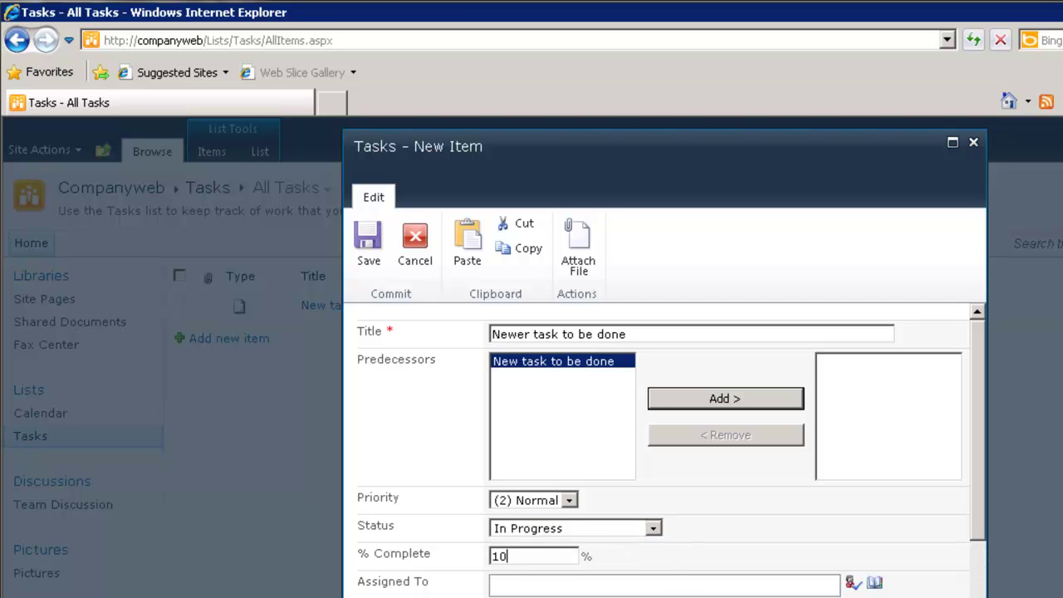
{"action": "left_click", "coordinate": [366, 247]}
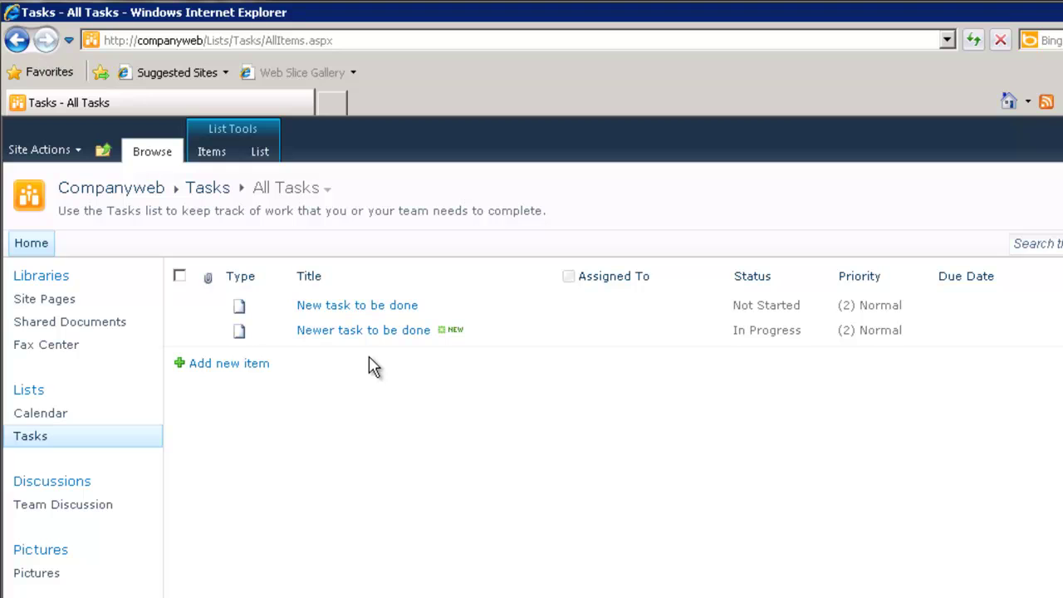
{"action": "left_click", "coordinate": [329, 190]}
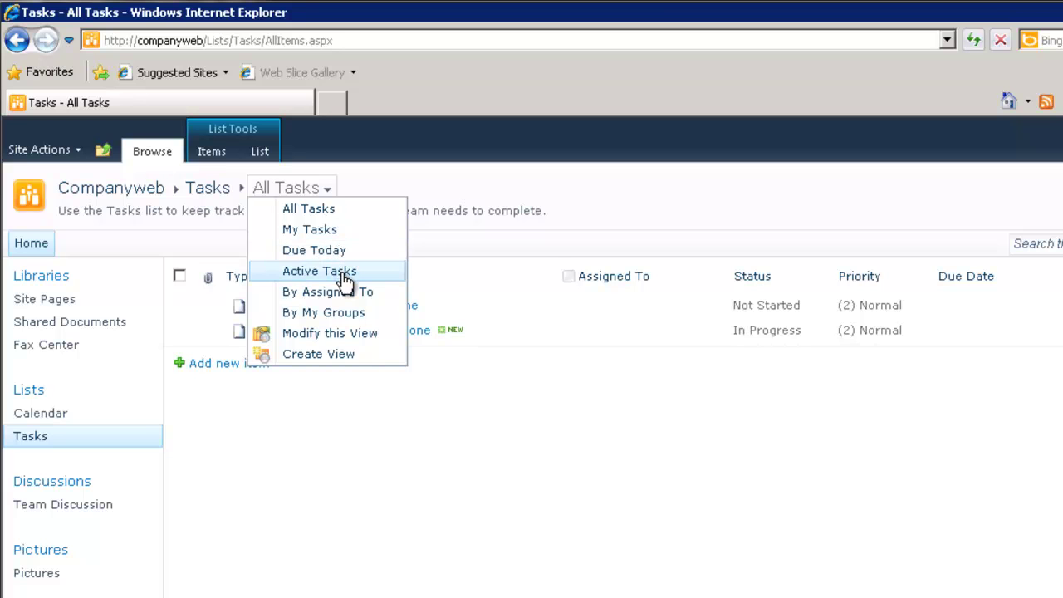
{"action": "left_click", "coordinate": [539, 246]}
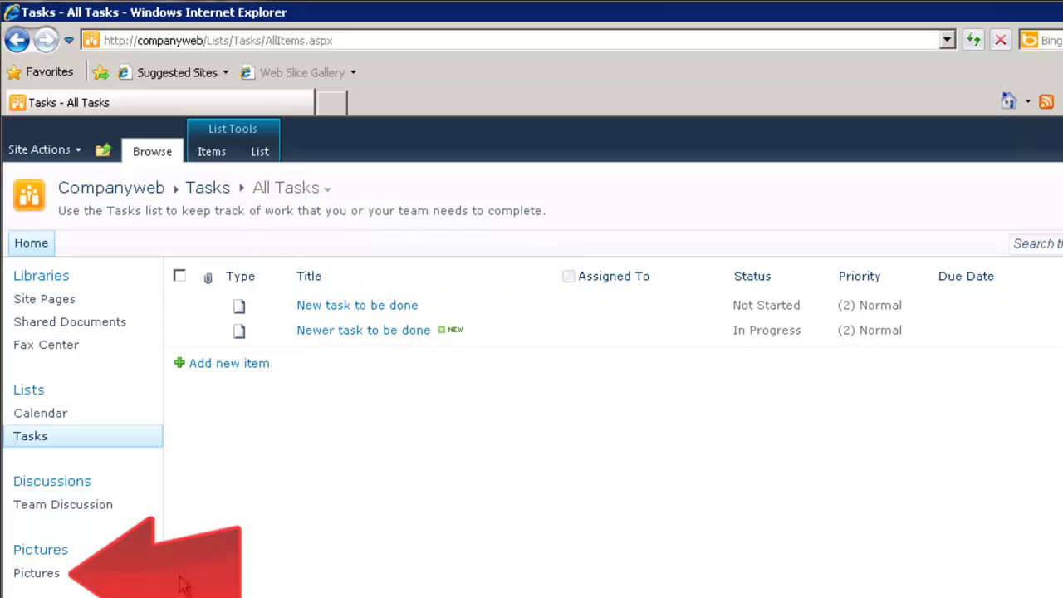
In the Photos folder of the Pictures library, give the SBS_logo picture the title "SBS Logo" and save it.
{"action": "left_click", "coordinate": [45, 574]}
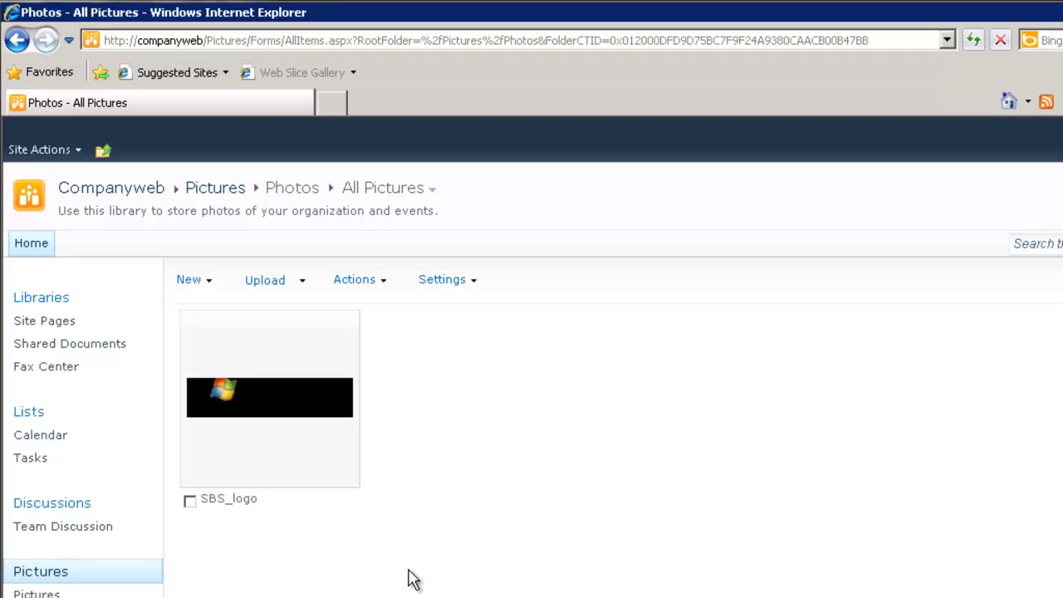
{"action": "left_click", "coordinate": [288, 402]}
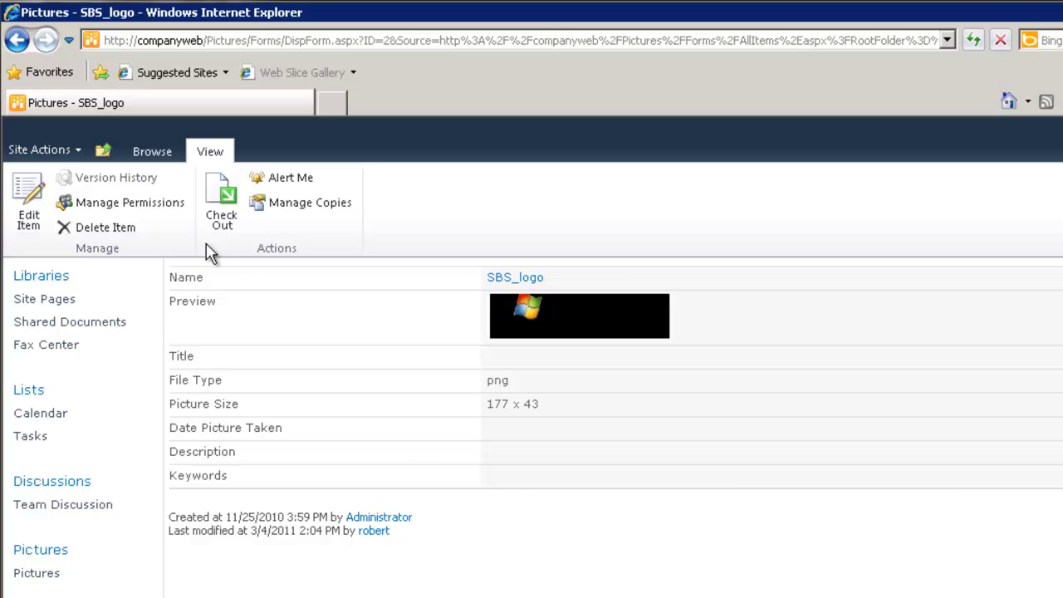
{"action": "left_click", "coordinate": [32, 211]}
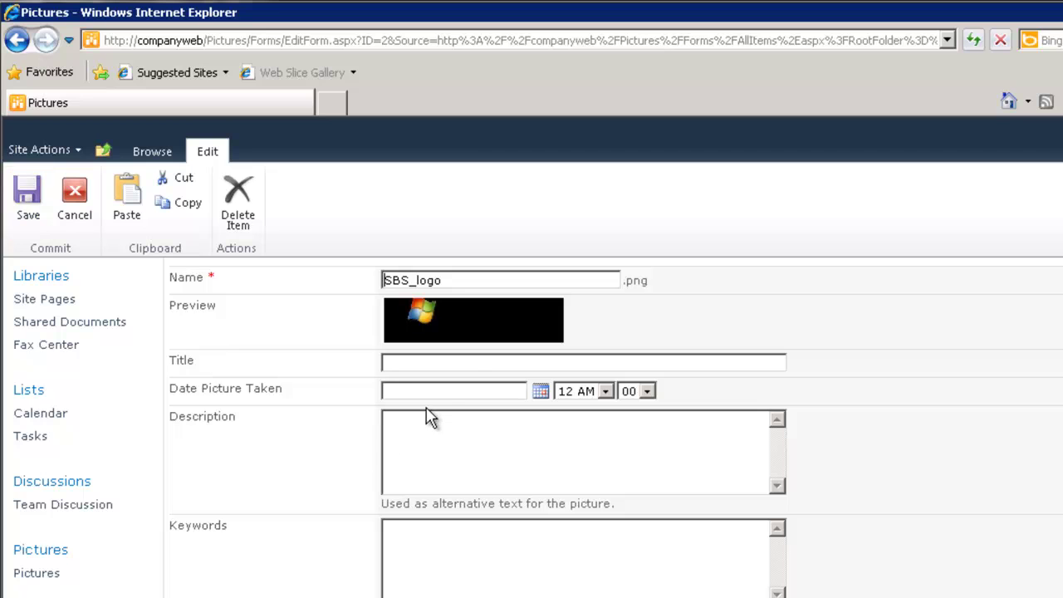
{"action": "left_click", "coordinate": [465, 363]}
{"action": "type", "text": "SBS Logo"}
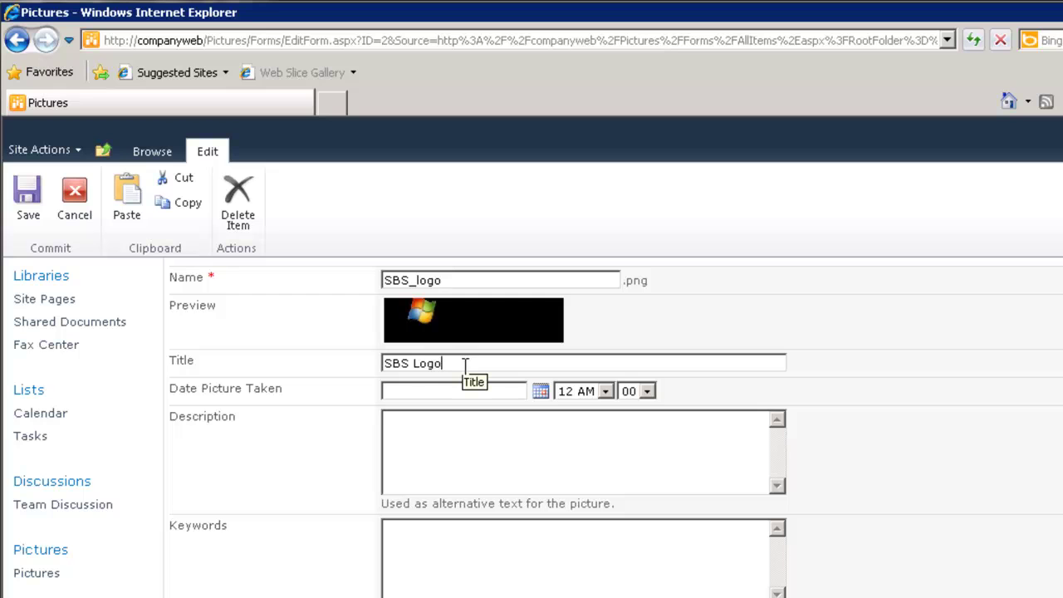
{"action": "left_click", "coordinate": [28, 196]}
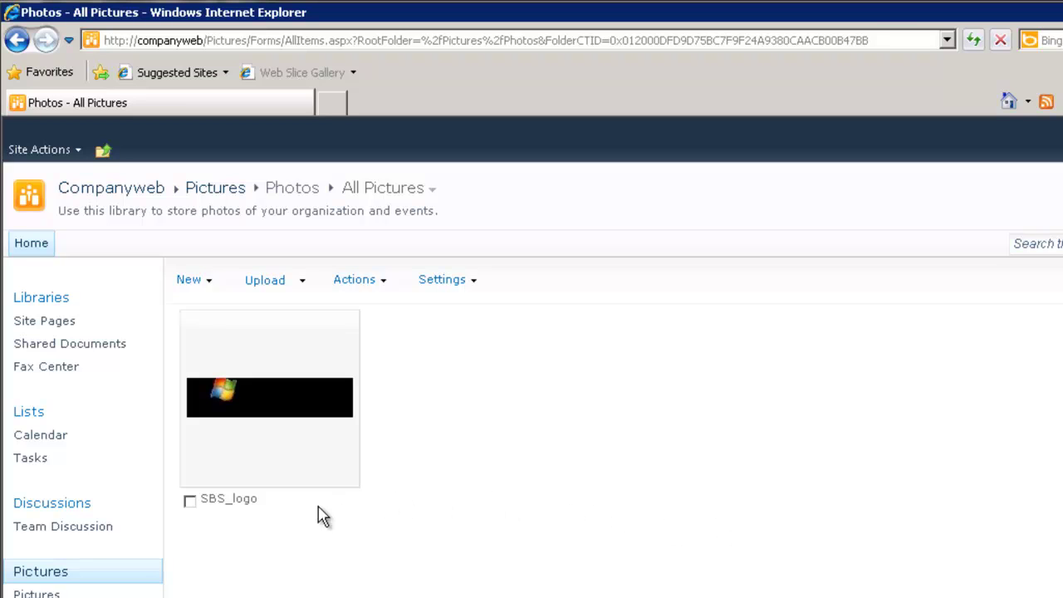
Delete the SBS_logo picture from the Photos folder, sending it to the site Recycle Bin.
{"action": "left_click", "coordinate": [190, 501]}
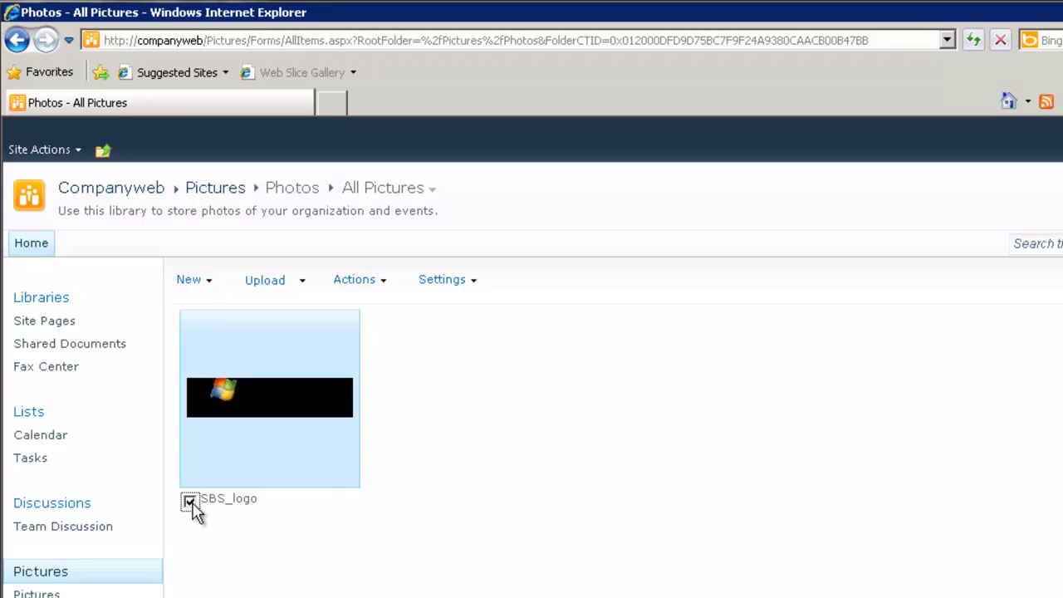
{"action": "left_click", "coordinate": [385, 288]}
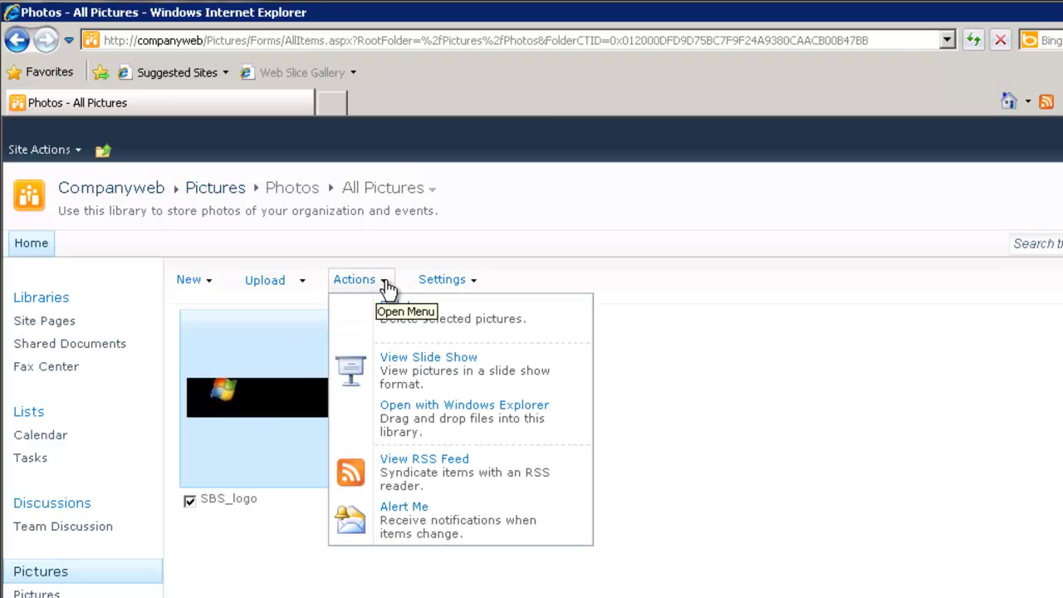
{"action": "left_click", "coordinate": [439, 334]}
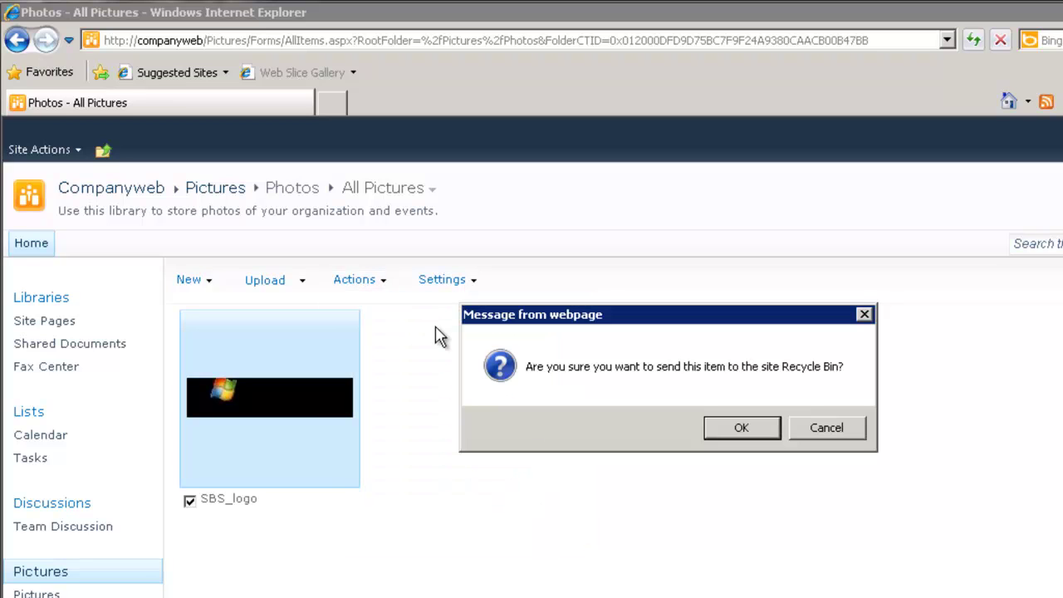
{"action": "left_click", "coordinate": [741, 427]}
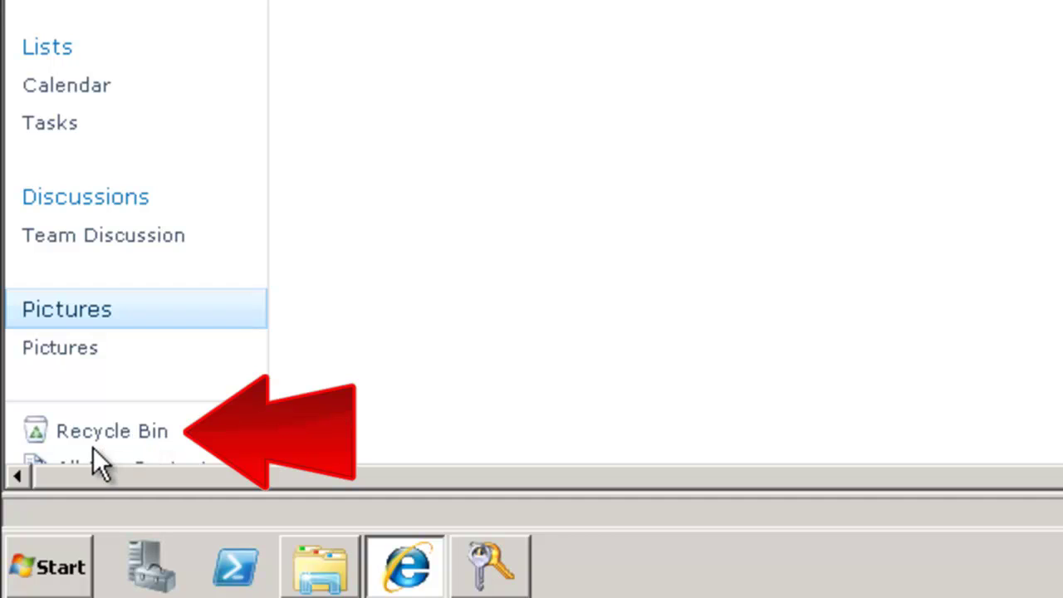
Restore SBS_logo.png from the site Recycle Bin and reopen the Pictures library to check it.
{"action": "left_click", "coordinate": [111, 438]}
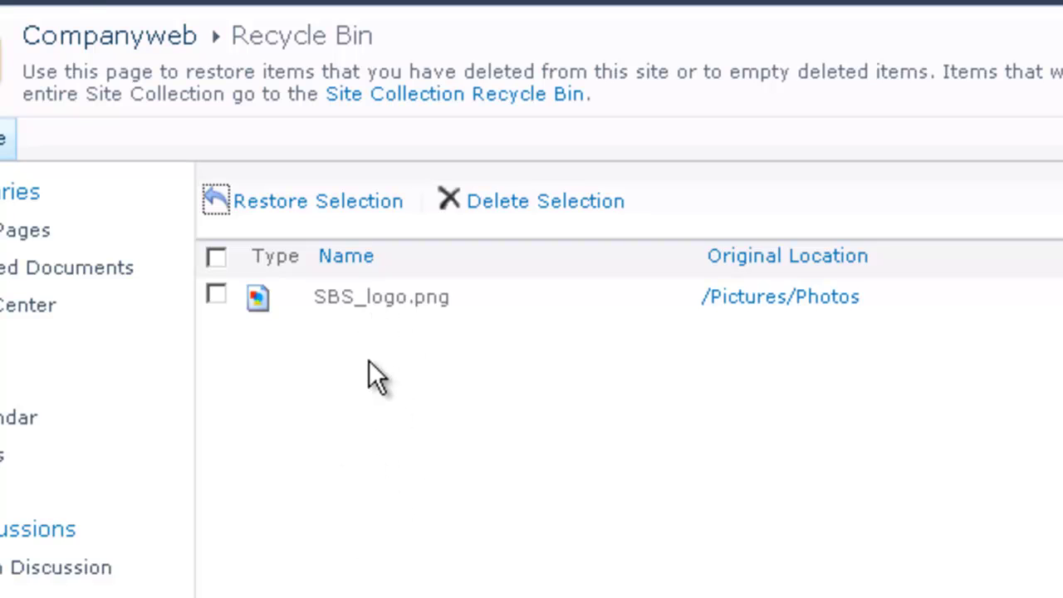
{"action": "left_click", "coordinate": [216, 297]}
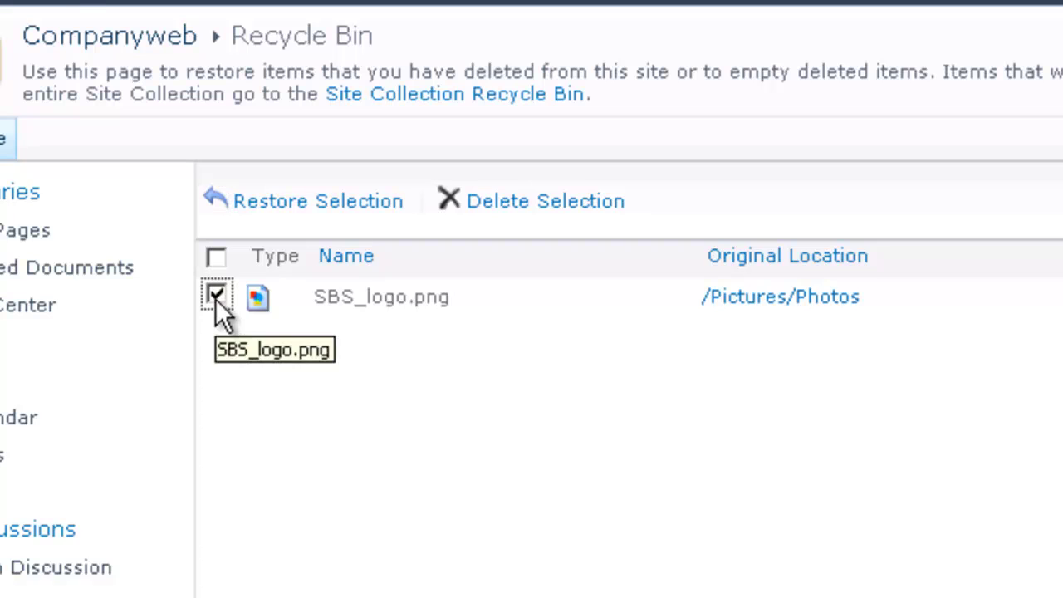
{"action": "left_click", "coordinate": [353, 205]}
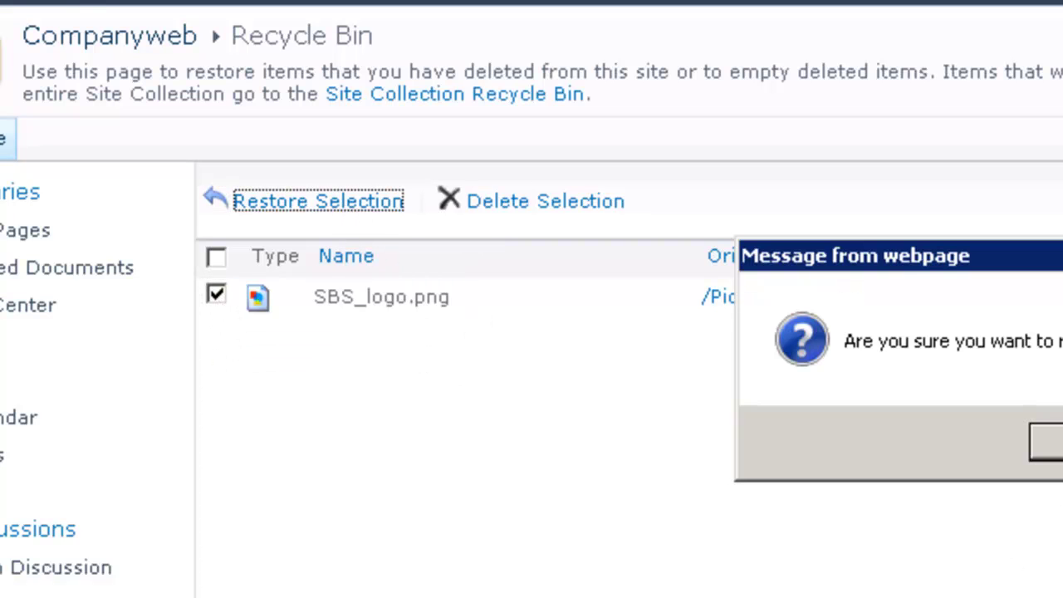
{"action": "key", "text": "Return"}
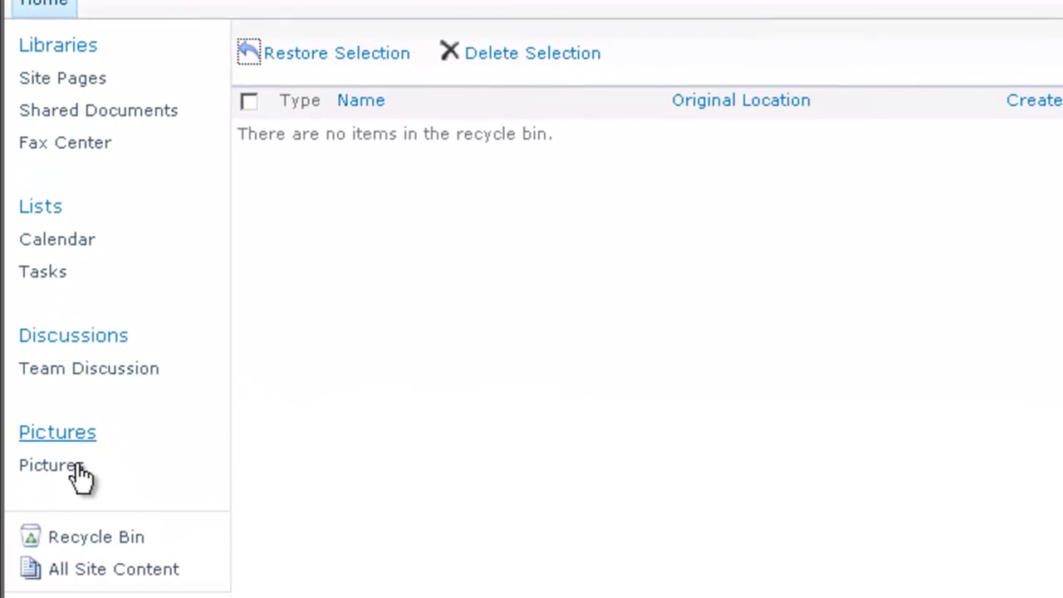
{"action": "left_click", "coordinate": [52, 465]}
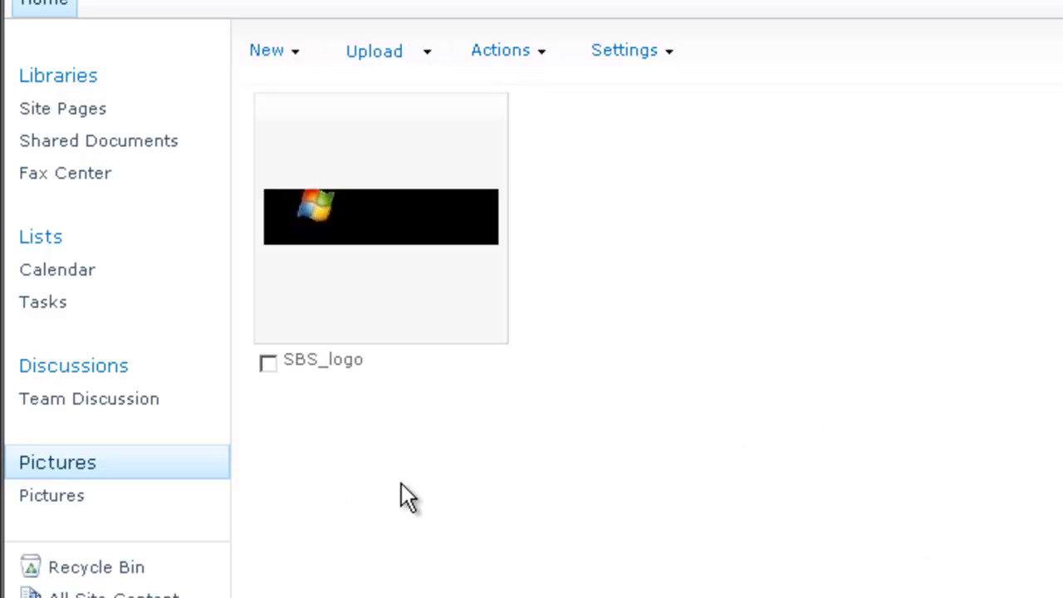
Check the site Recycle Bin for remaining items and return to the site's home page.
{"action": "left_click", "coordinate": [121, 569]}
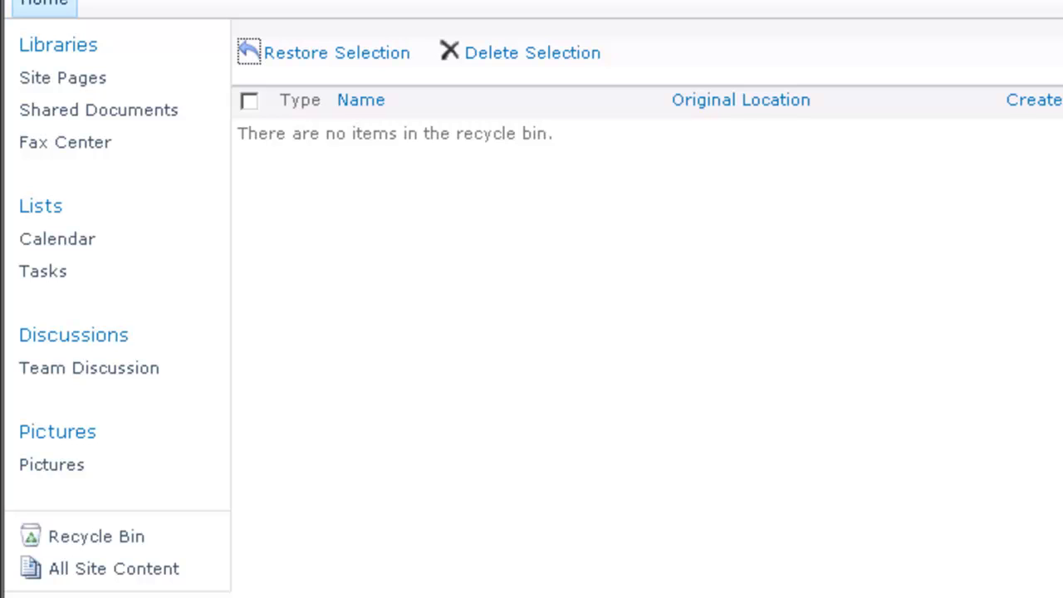
{"action": "left_click", "coordinate": [46, 5]}
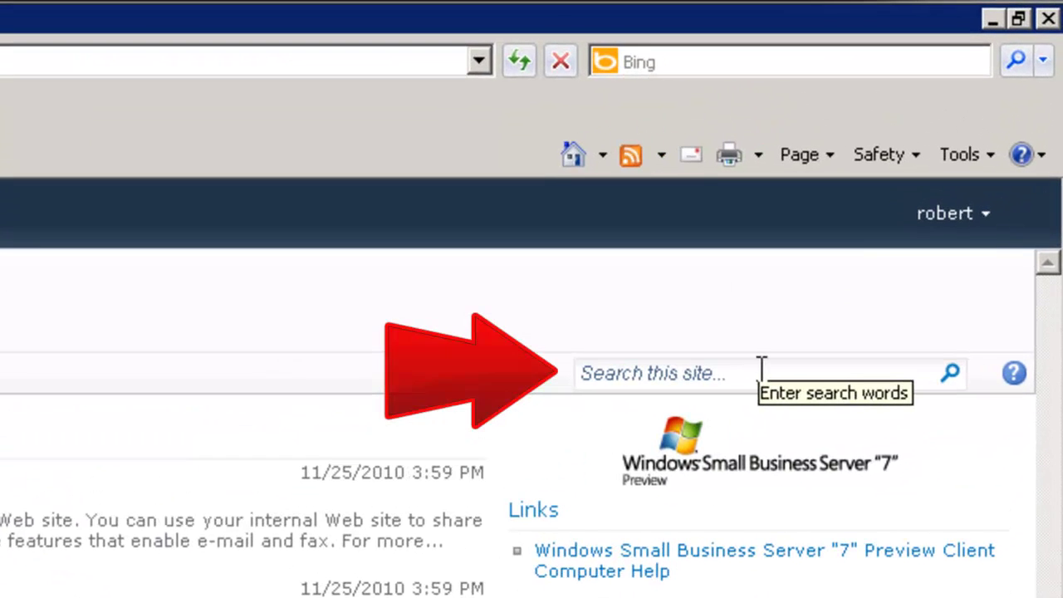
Search the site for "companyweb" from the home page.
{"action": "left_click", "coordinate": [905, 193]}
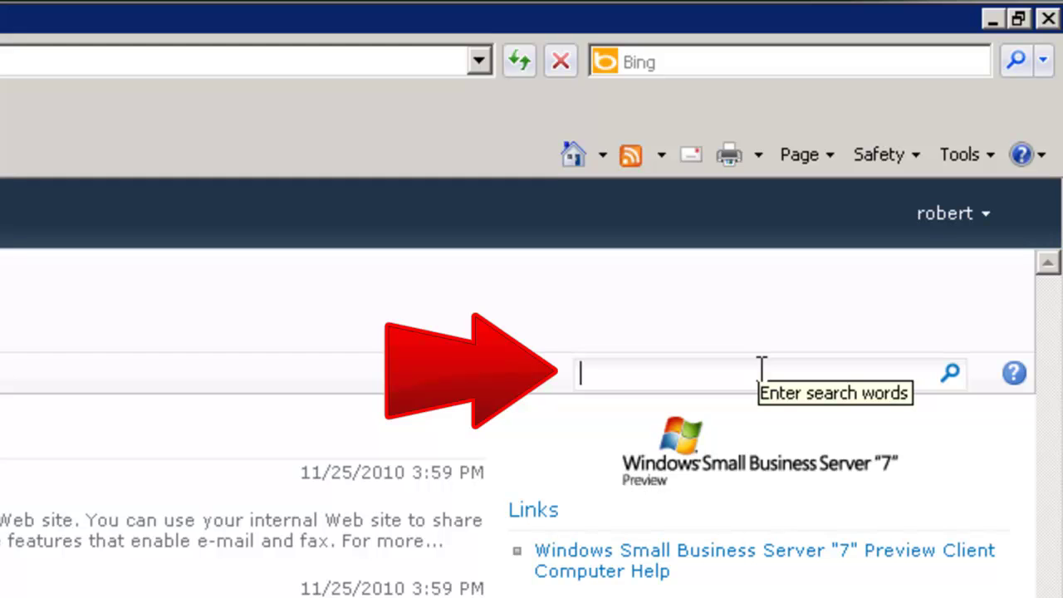
{"action": "type", "text": "companywe"}
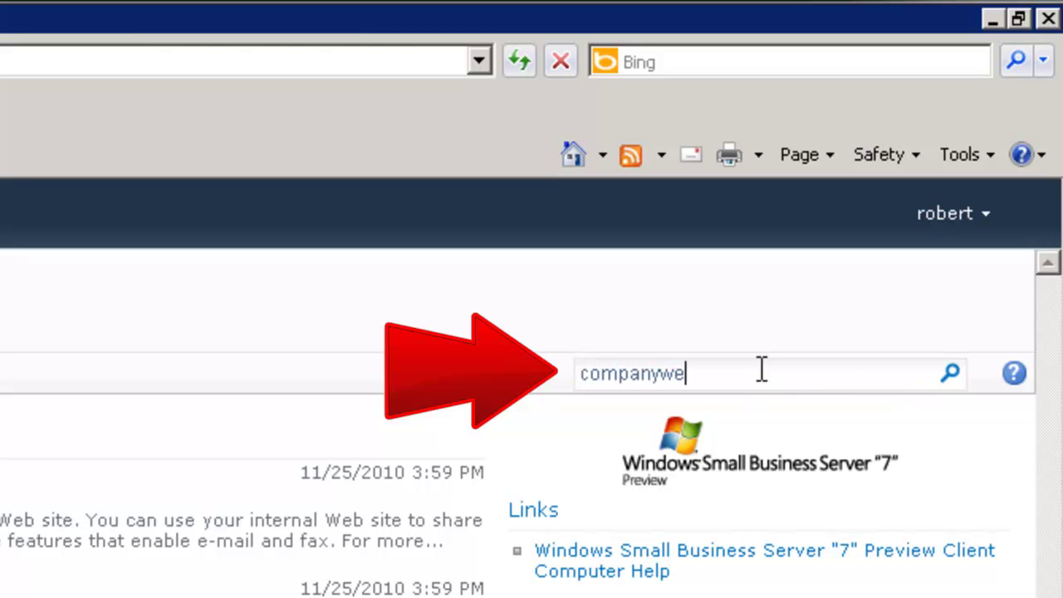
{"action": "type", "text": "b"}
{"action": "key", "text": "Return"}
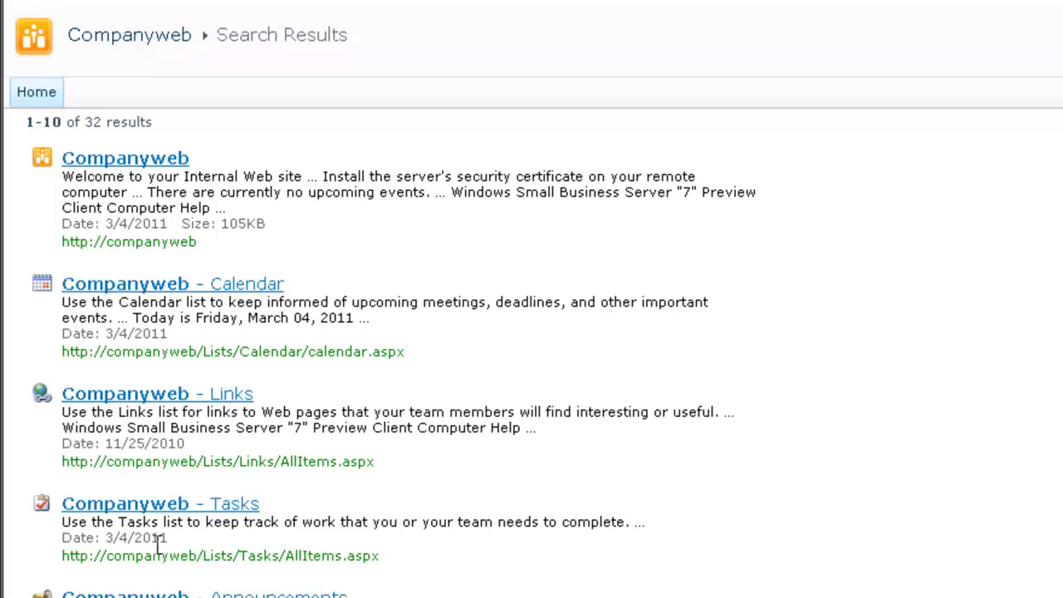
View the "Companyweb - Calendar" page from the search results and go back to the site's home page.
{"action": "left_click", "coordinate": [141, 287]}
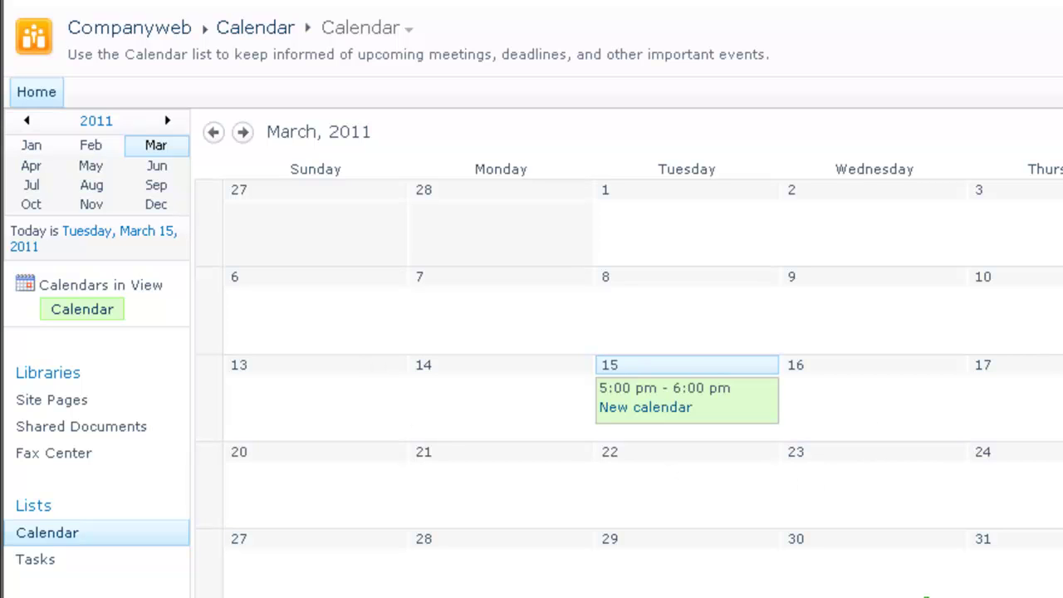
{"action": "left_click", "coordinate": [48, 98]}
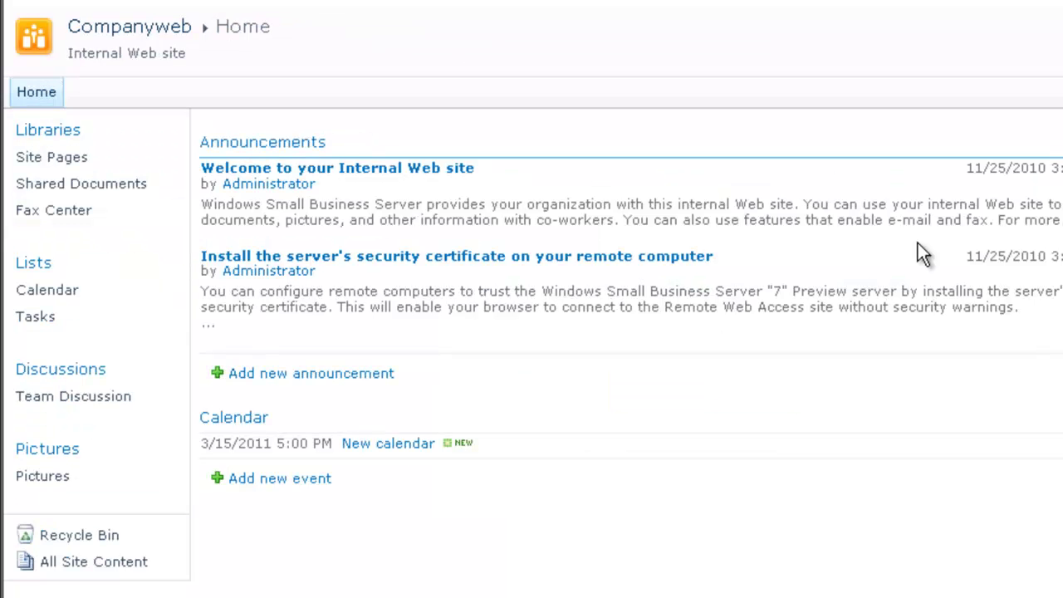